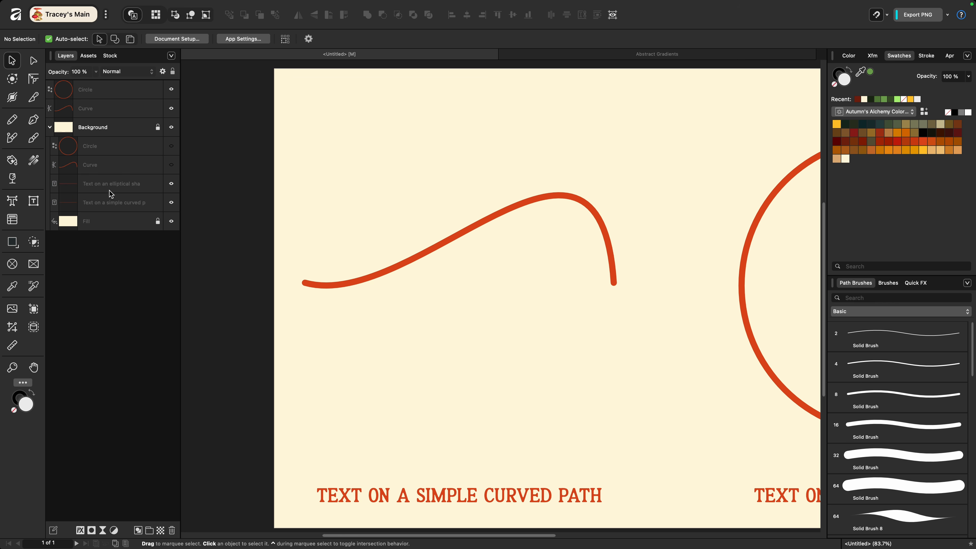
# Convert the wavy curve into a text path with the Artistic Text tool.
pyautogui.click(50, 127)
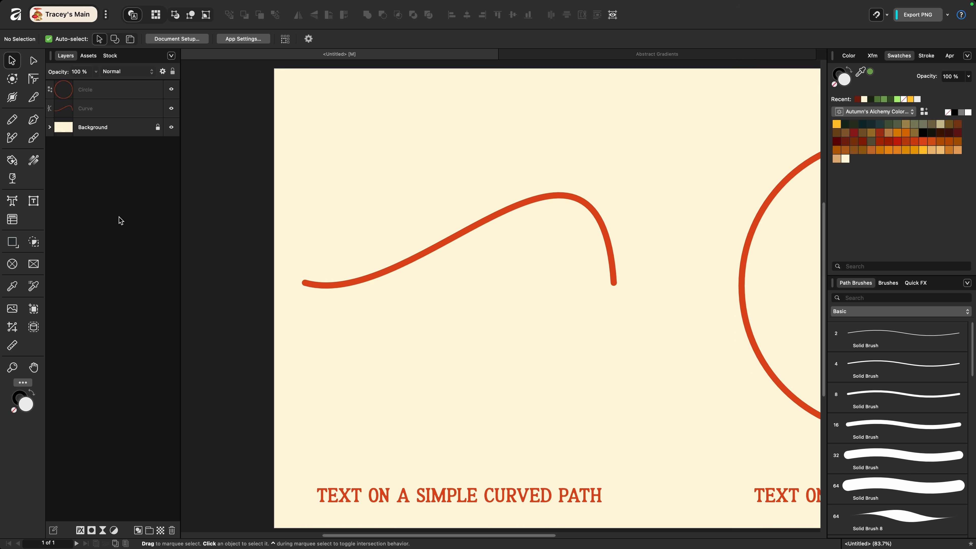
pyautogui.click(13, 201)
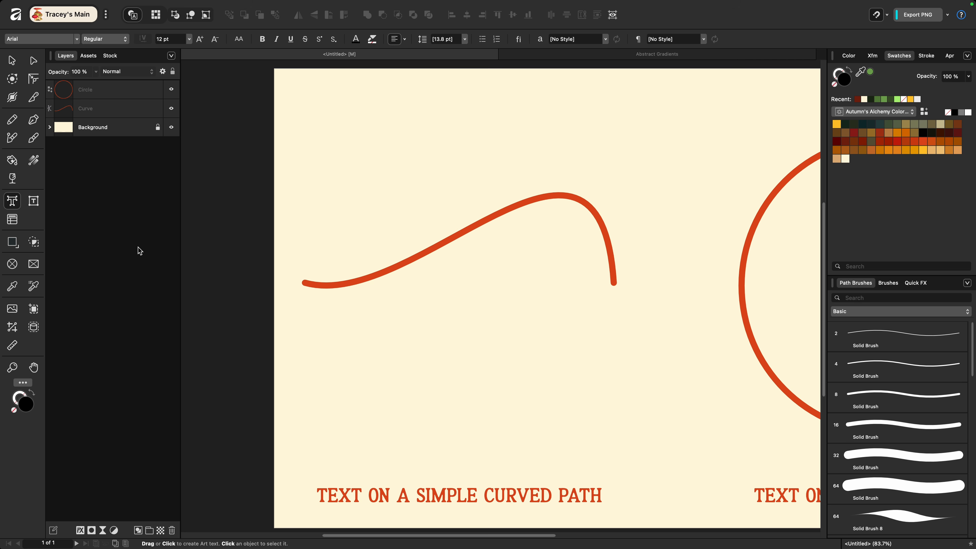
pyautogui.click(113, 108)
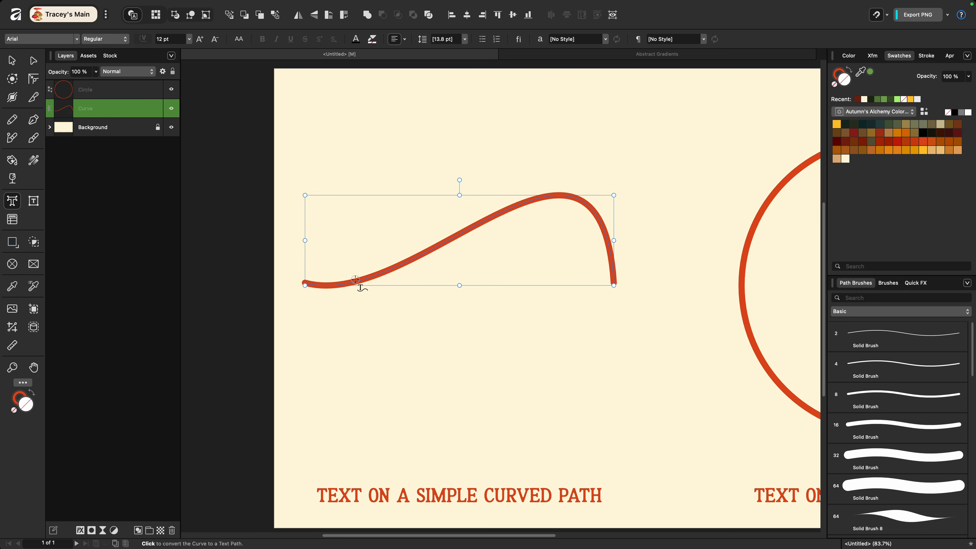
pyautogui.click(288, 287)
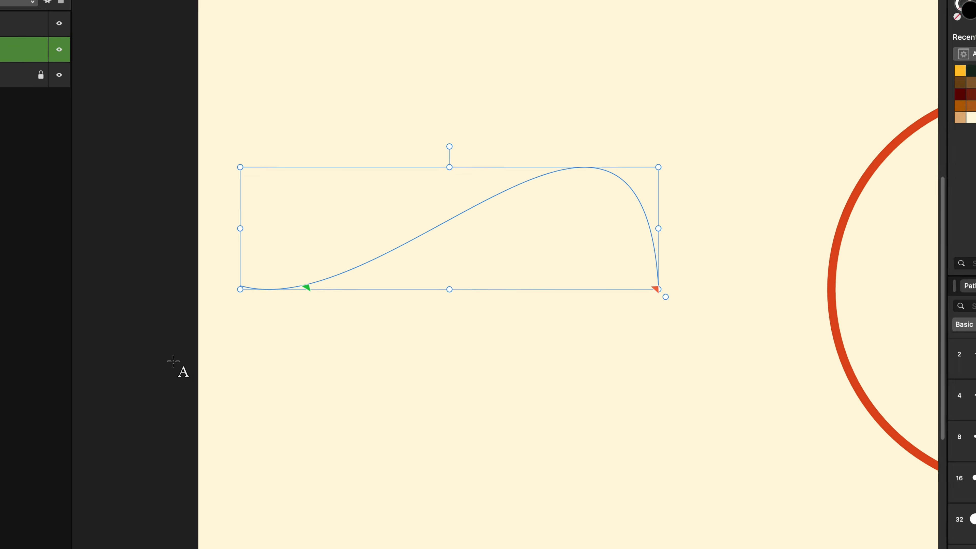
pyautogui.click(291, 300)
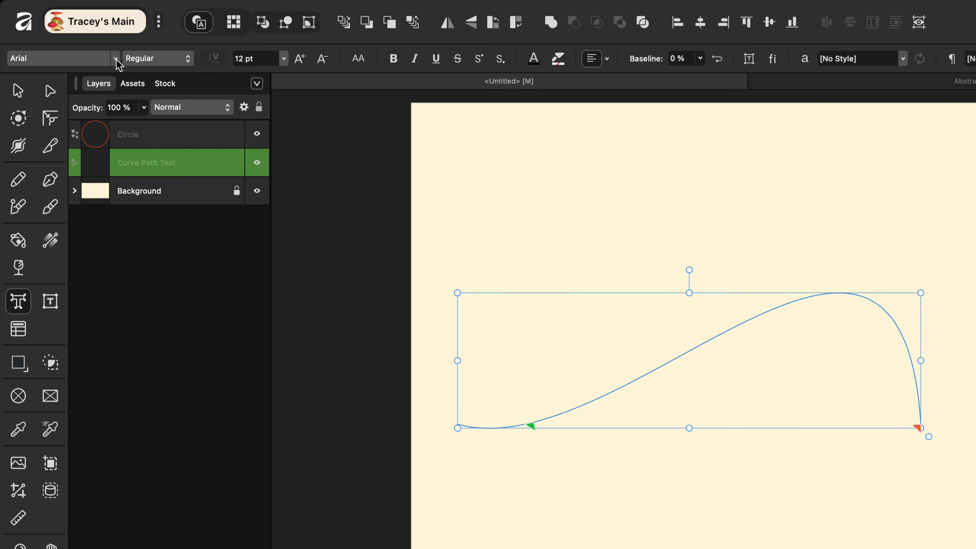
# Set the path text's font to Farmhouse Vintage and its size to 144 pt.
pyautogui.click(77, 39)
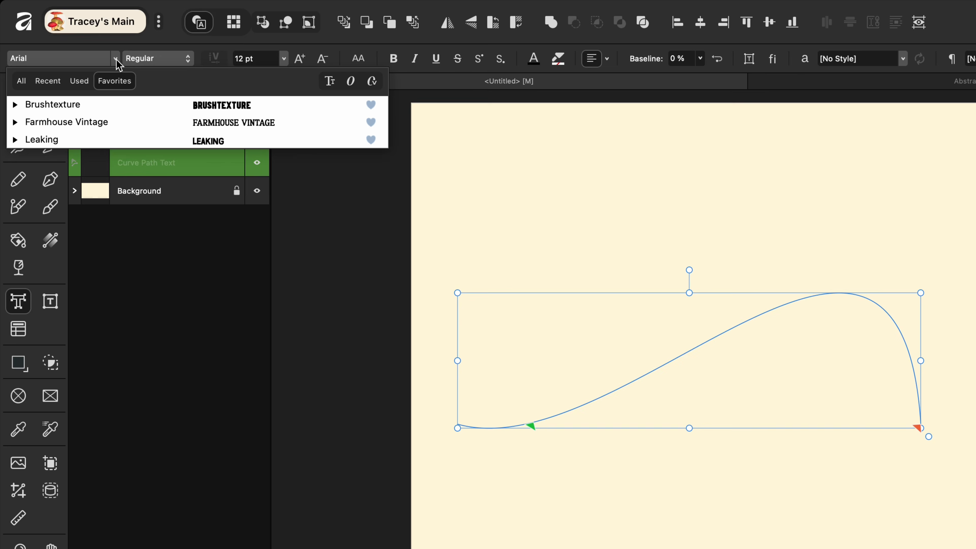
pyautogui.click(103, 120)
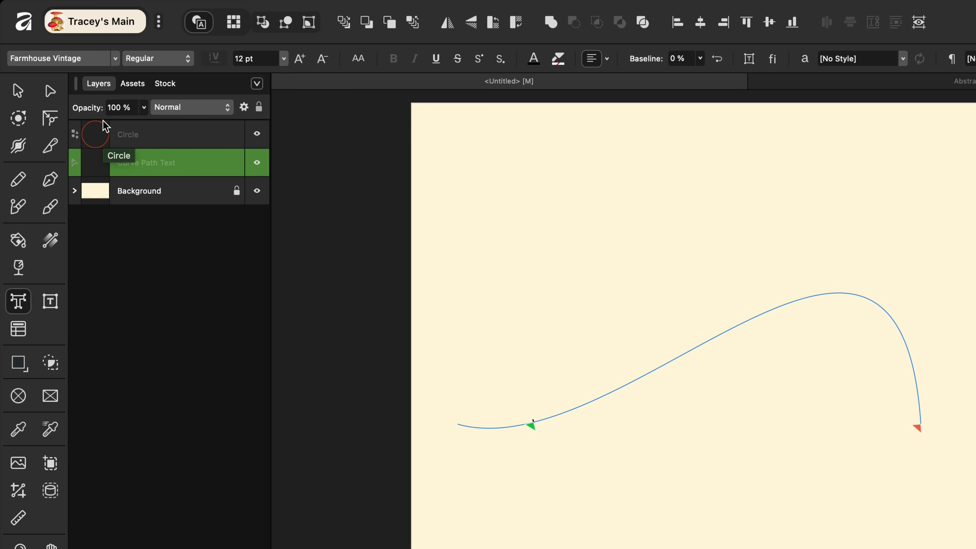
pyautogui.click(283, 59)
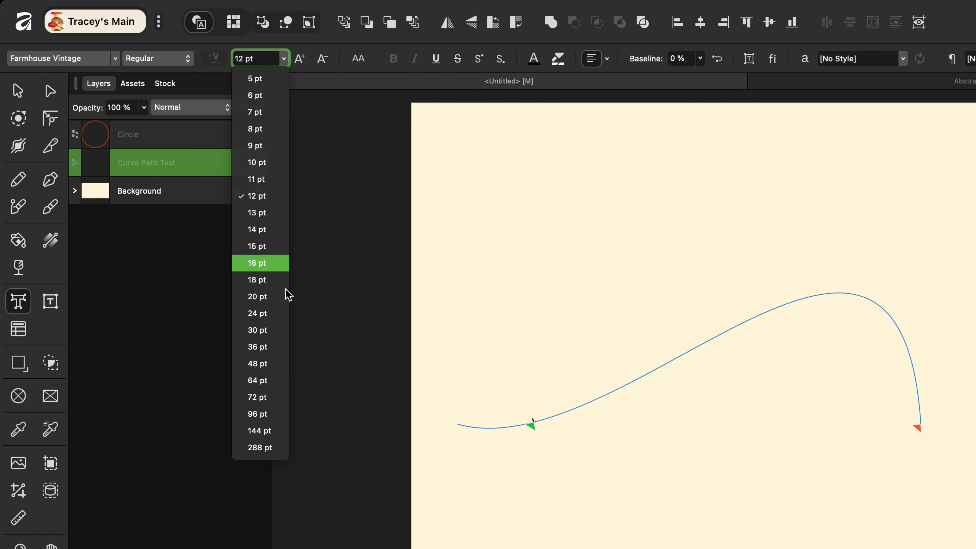
pyautogui.click(260, 429)
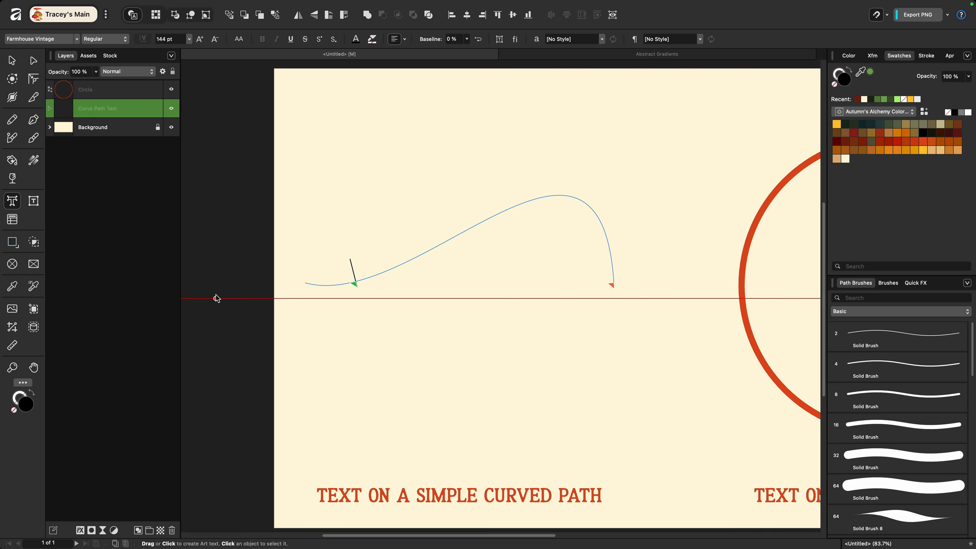
# Enter "text on a simple curved path" along the curve and move the text's start point to the curve's left end.
pyautogui.write('text on a simple cur')
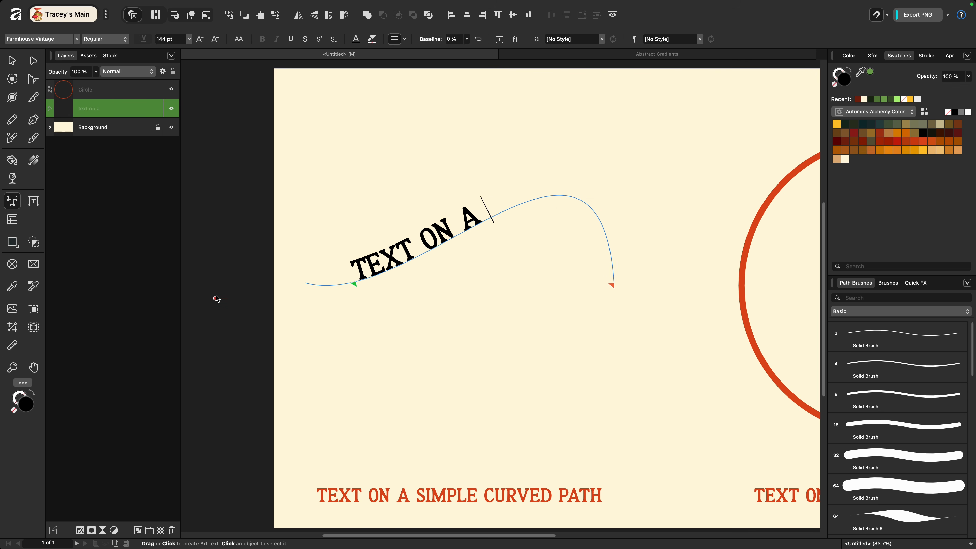
pyautogui.write('ved path')
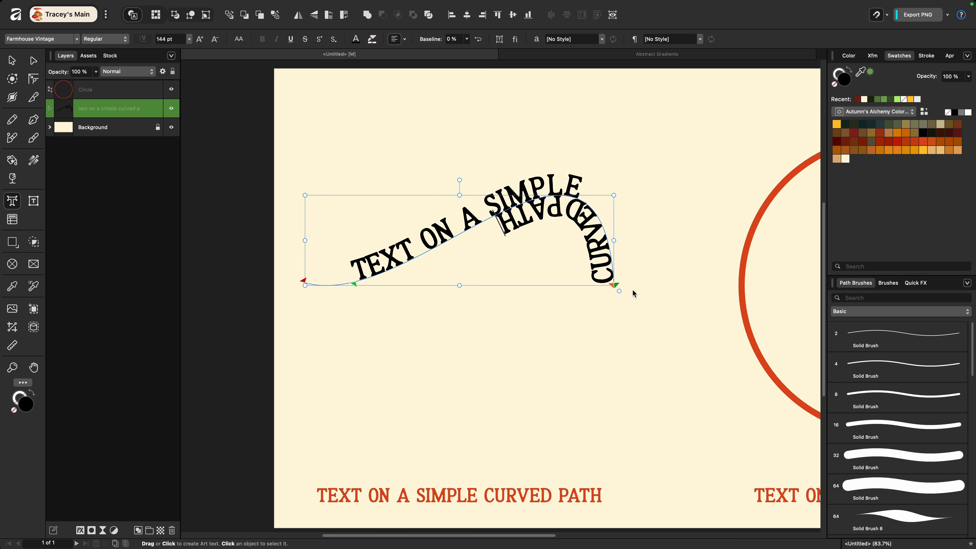
pyautogui.moveTo(355, 285); pyautogui.dragTo(303, 285)
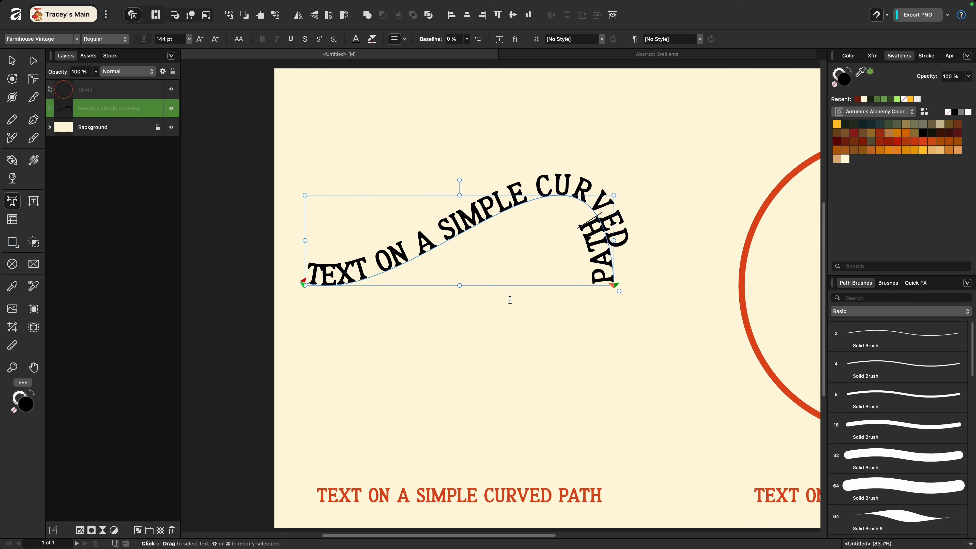
# Reduce the size of all the text on the curve to 120 pt.
pyautogui.click(424, 304)
pyautogui.press('super+a')
pyautogui.click(166, 41)
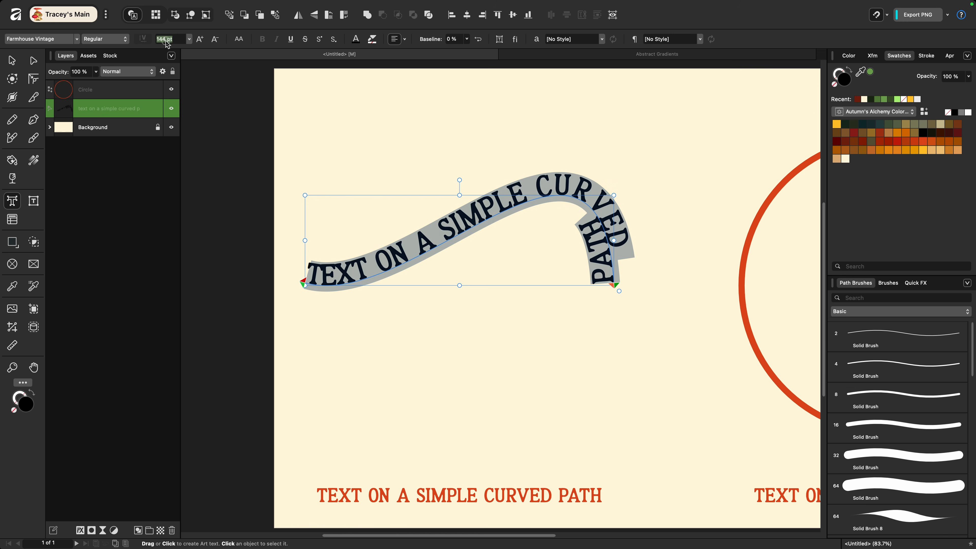
pyautogui.write('120')
pyautogui.press('Tab')
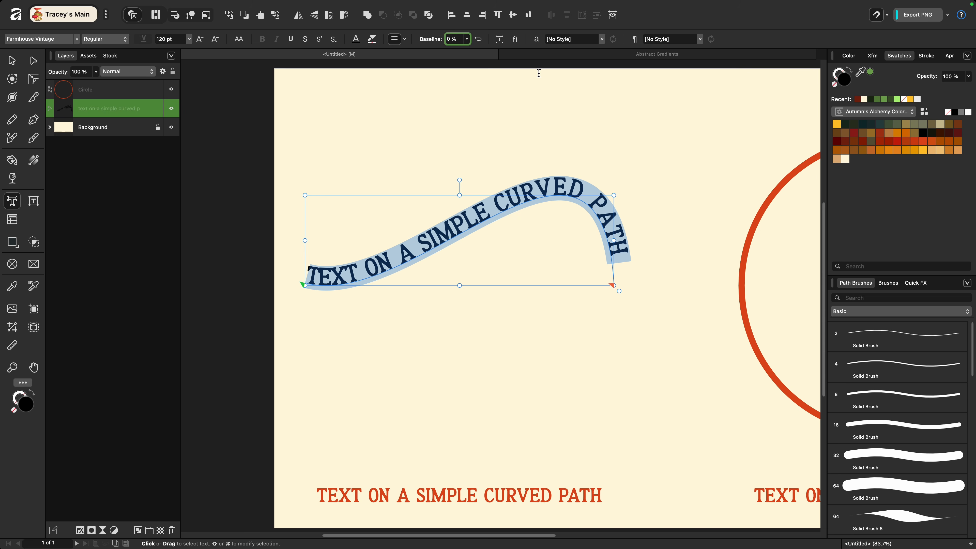
# Show the Character settings beside the curve and tighten the tracking of the words "CURVED PATH" to -90 ‰.
pyautogui.click(537, 40)
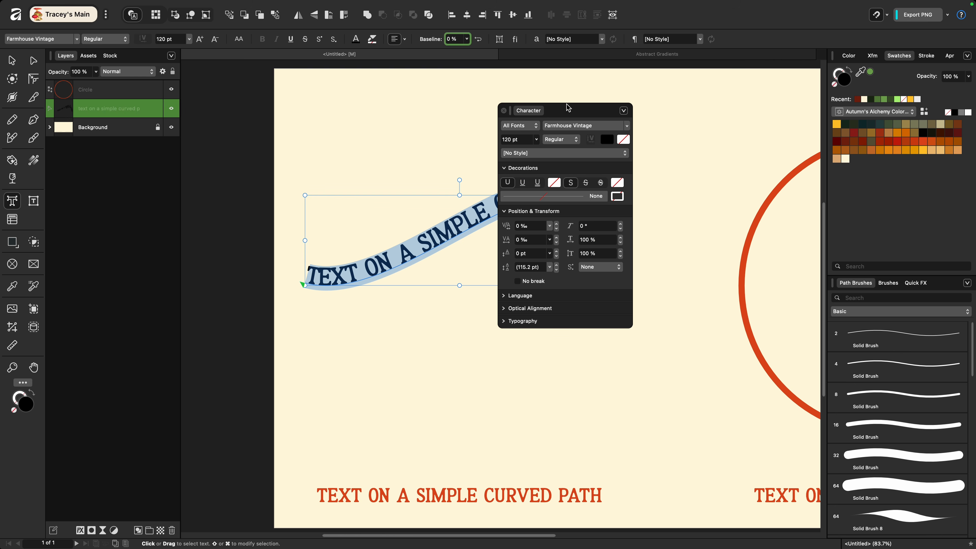
pyautogui.moveTo(568, 108); pyautogui.dragTo(725, 129)
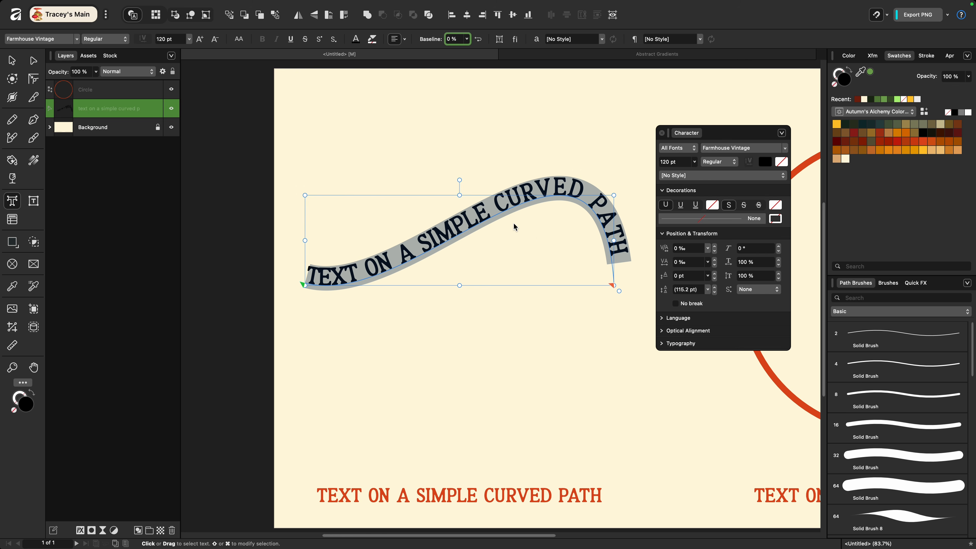
pyautogui.click(501, 210)
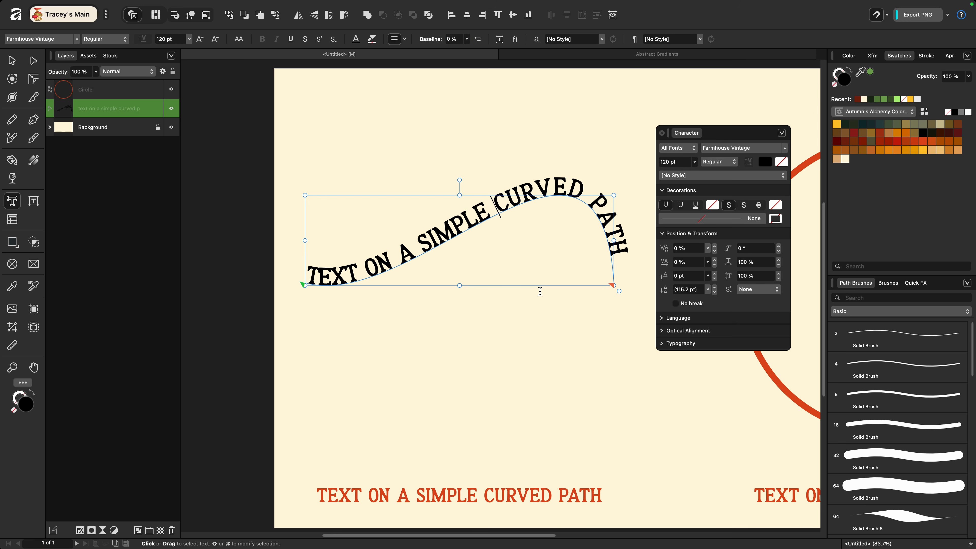
pyautogui.keyDown('shift'); pyautogui.click(615, 265); pyautogui.keyUp('shift')
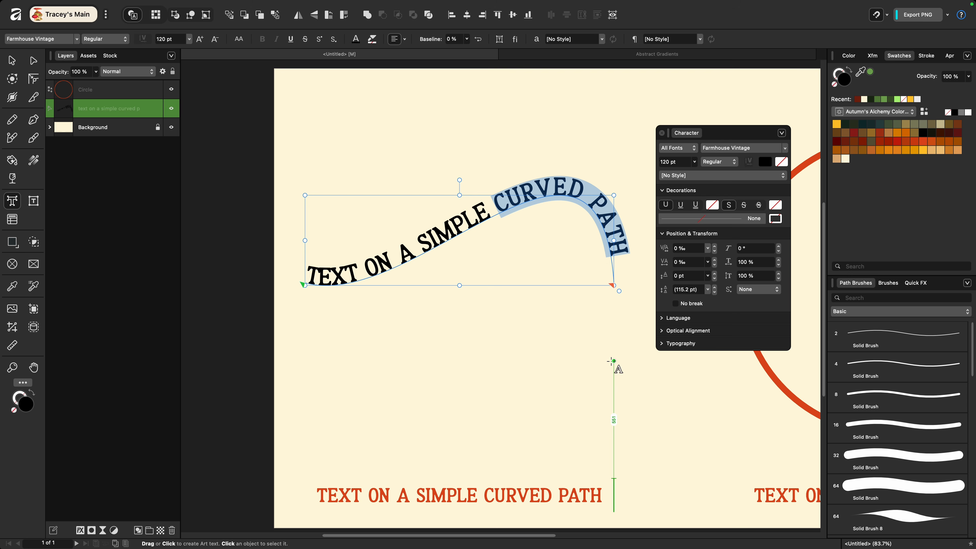
pyautogui.moveTo(668, 266); pyautogui.dragTo(667, 266)
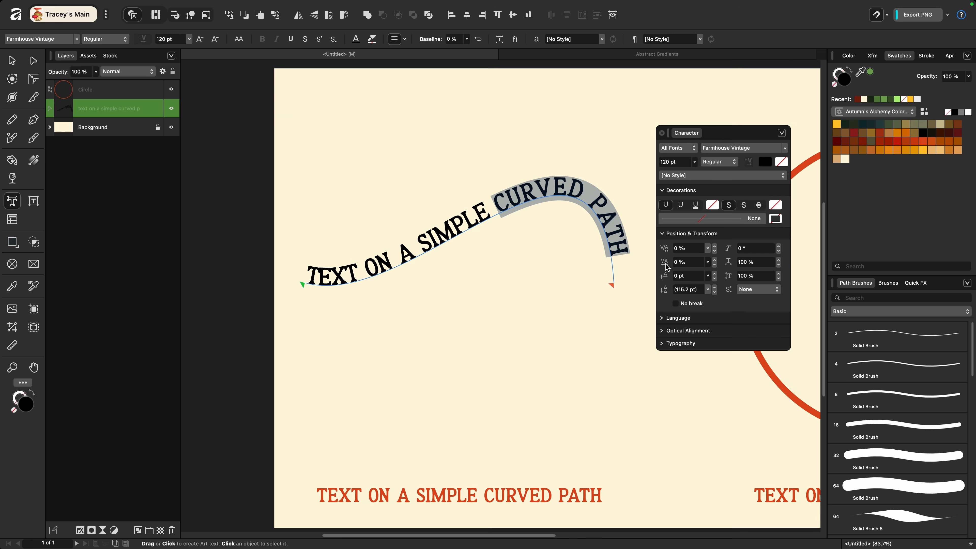
pyautogui.moveTo(667, 267); pyautogui.dragTo(666, 267)
pyautogui.hotkey('alt', 'Left')
pyautogui.hotkey('alt', 'Left')
pyautogui.hotkey('alt', 'Left')
pyautogui.hotkey('alt', 'Left')
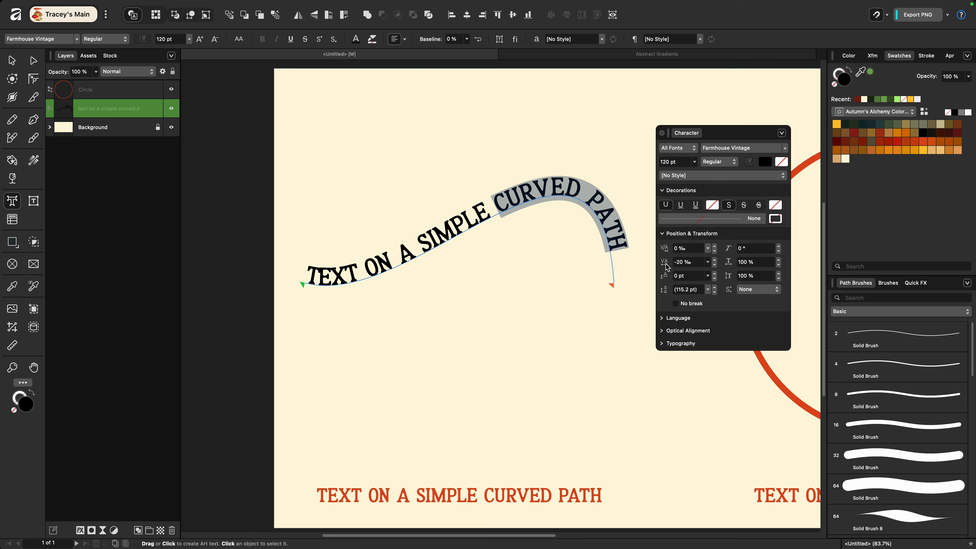
pyautogui.hotkey('alt', 'Left')
pyautogui.hotkey('alt', 'Left')
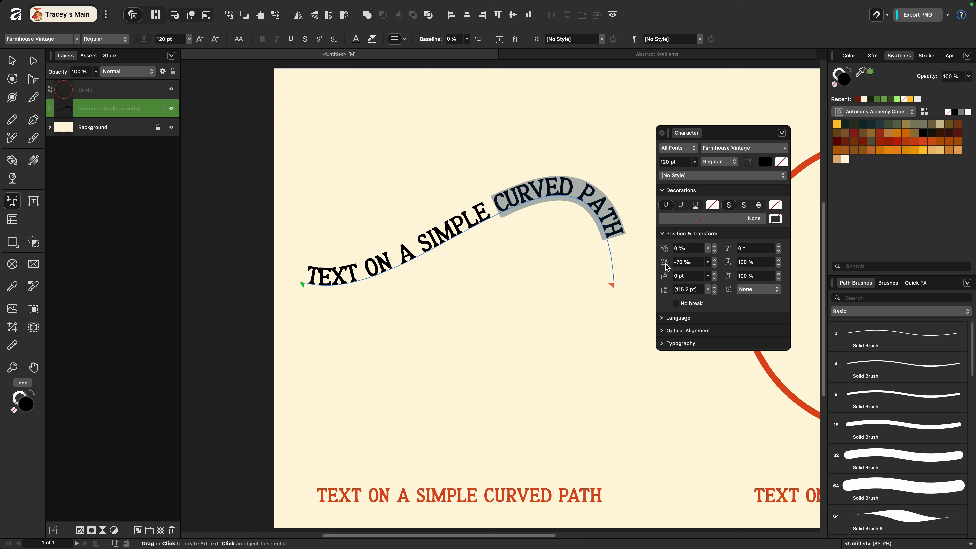
pyautogui.hotkey('alt', 'Left')
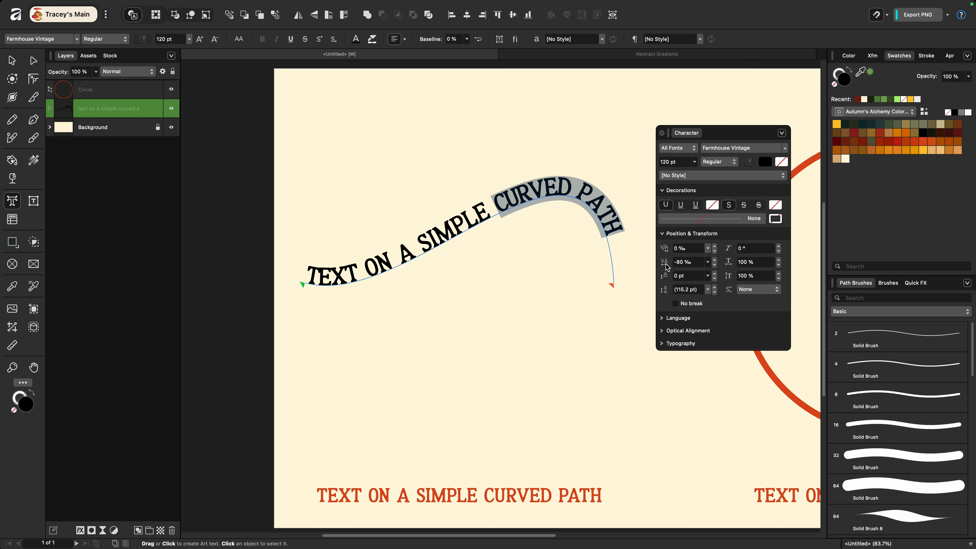
pyautogui.hotkey('alt', 'Left')
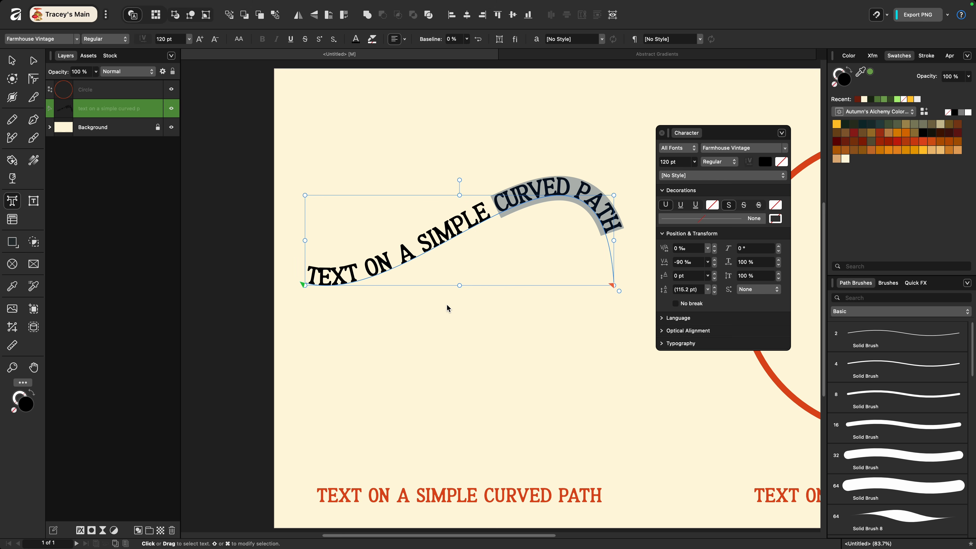
# Widen the kerning between the first T and the E of "TEXT" to 110 ‰.
pyautogui.click(319, 279)
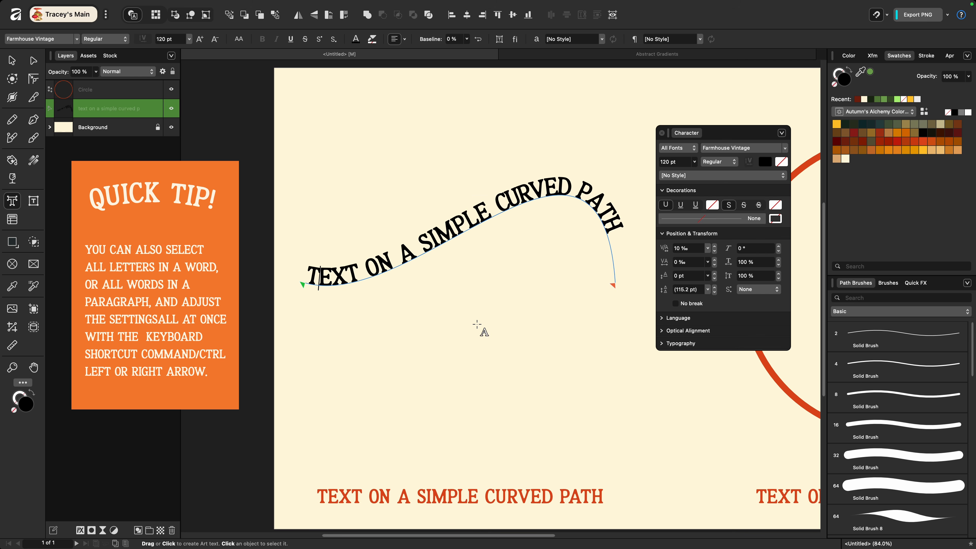
pyautogui.hotkey('alt', 'Right')
pyautogui.hotkey('alt', 'Right')
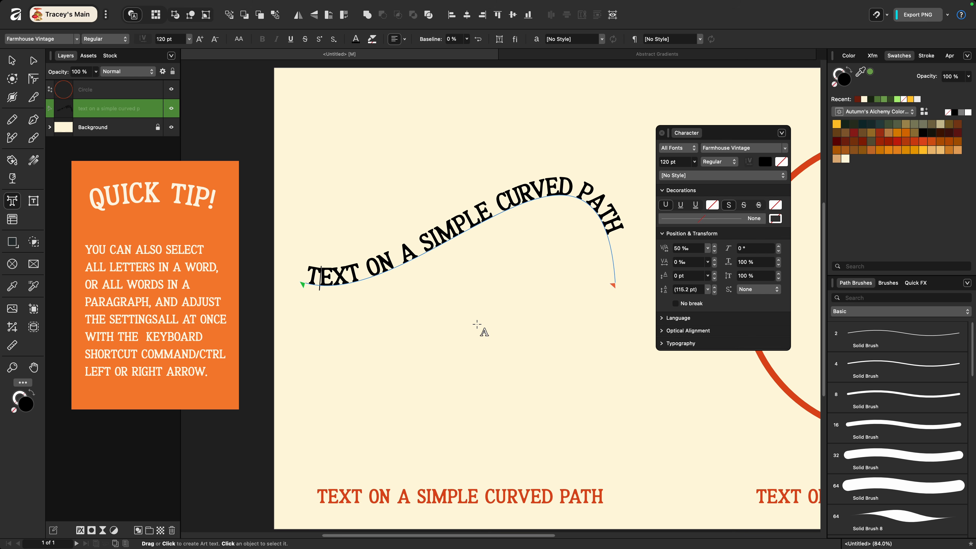
pyautogui.hotkey('alt', 'Right')
pyautogui.hotkey('alt', 'Right')
pyautogui.hotkey('alt', 'Right')
pyautogui.hotkey('alt', 'Right')
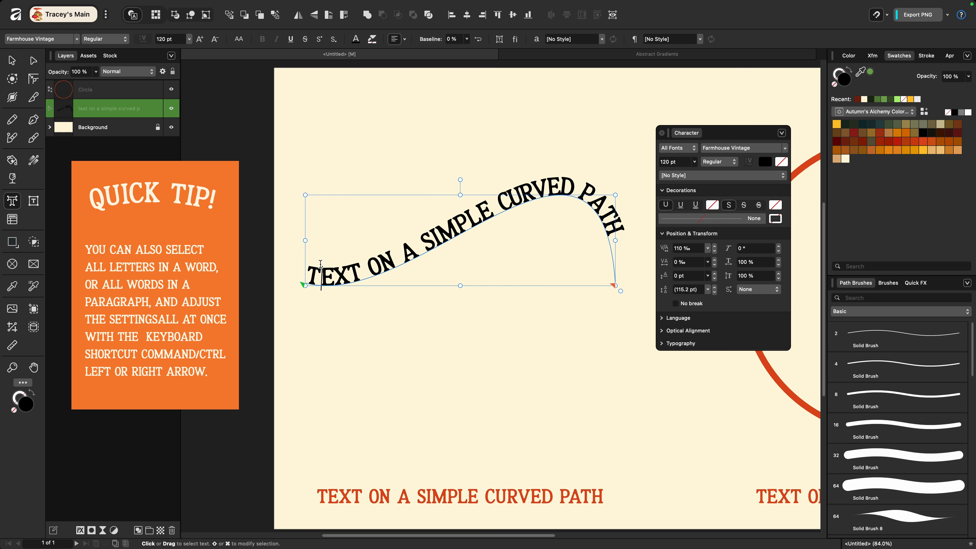
# Widen the kerning between the E and the X of "TEXT" to 60 ‰.
pyautogui.click(334, 274)
pyautogui.hotkey('alt', 'Right')
pyautogui.hotkey('alt', 'Right')
pyautogui.hotkey('alt', 'Right')
pyautogui.hotkey('alt', 'Right')
pyautogui.hotkey('alt', 'Right')
pyautogui.hotkey('alt', 'Right')
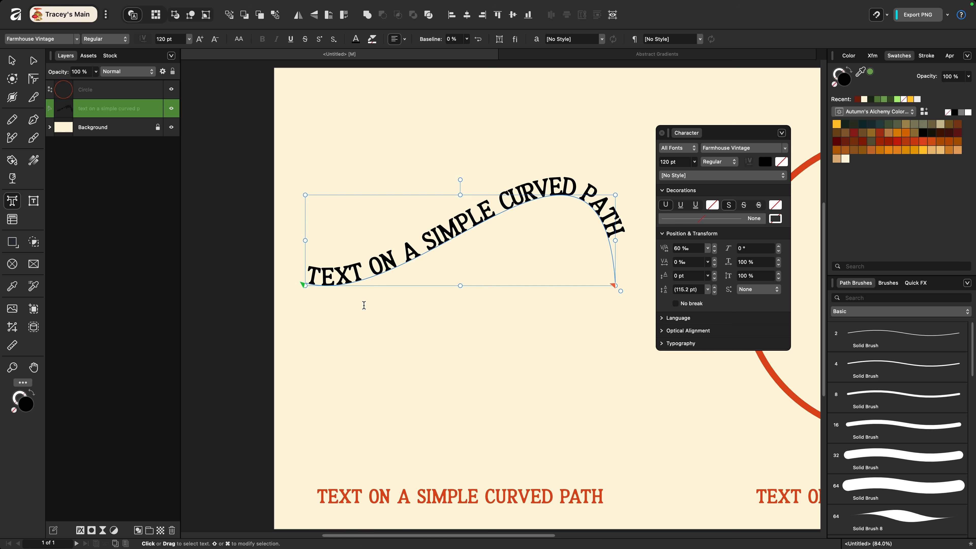
# Widen the kerning between the X and the last T of "TEXT" to 60 ‰.
pyautogui.press('Right')
pyautogui.hotkey('alt', 'Right')
pyautogui.hotkey('alt', 'Right')
pyautogui.hotkey('alt', 'Right')
pyautogui.hotkey('alt', 'Right')
pyautogui.hotkey('alt', 'Right')
pyautogui.hotkey('alt', 'Right')
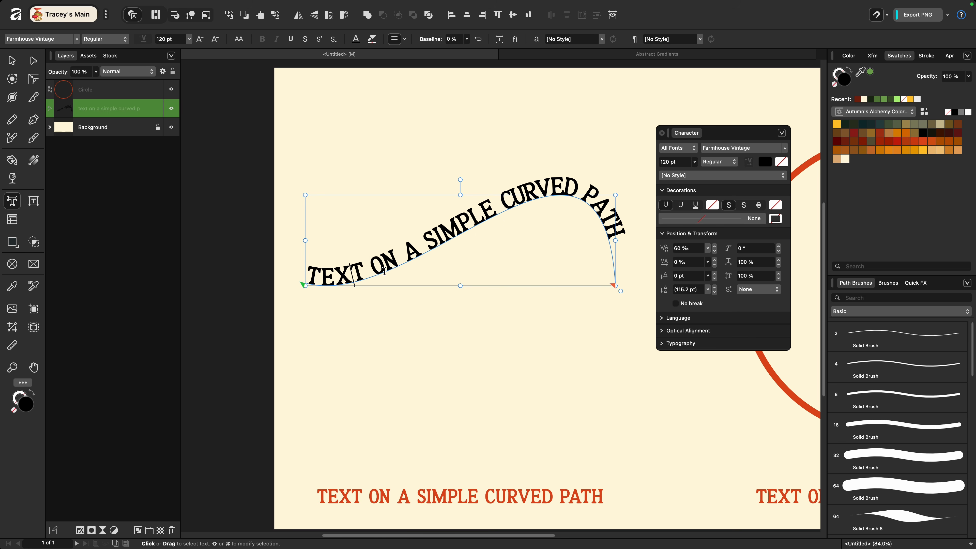
# Widen the kerning between the C and the U of "CURVED" to 50 ‰.
pyautogui.click(515, 201)
pyautogui.hotkey('alt', 'Right')
pyautogui.hotkey('alt', 'Right')
pyautogui.hotkey('alt', 'Right')
pyautogui.hotkey('alt', 'Right')
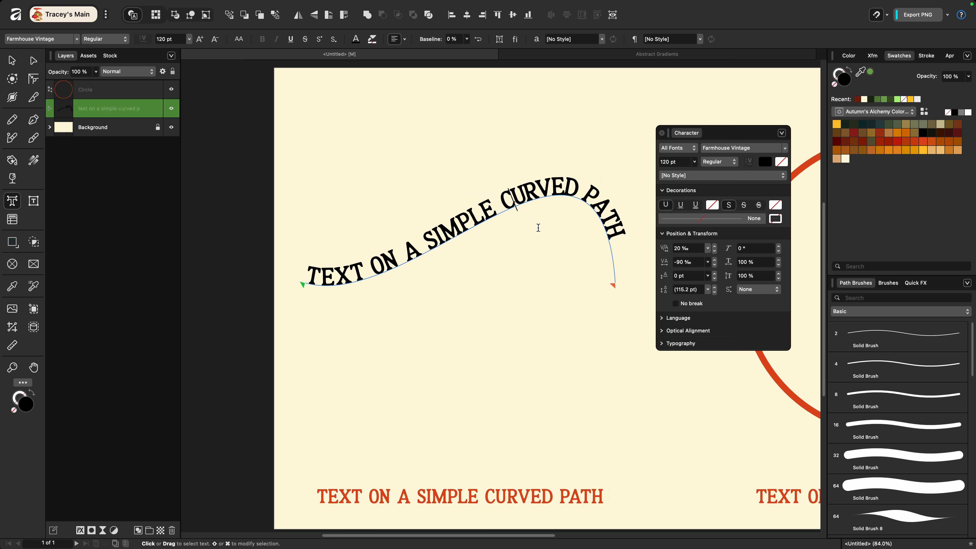
# Widen the kerning between the remaining letters of "CURVED" and set the P–A pair of "PATH" to -50 ‰.
pyautogui.press('Right')
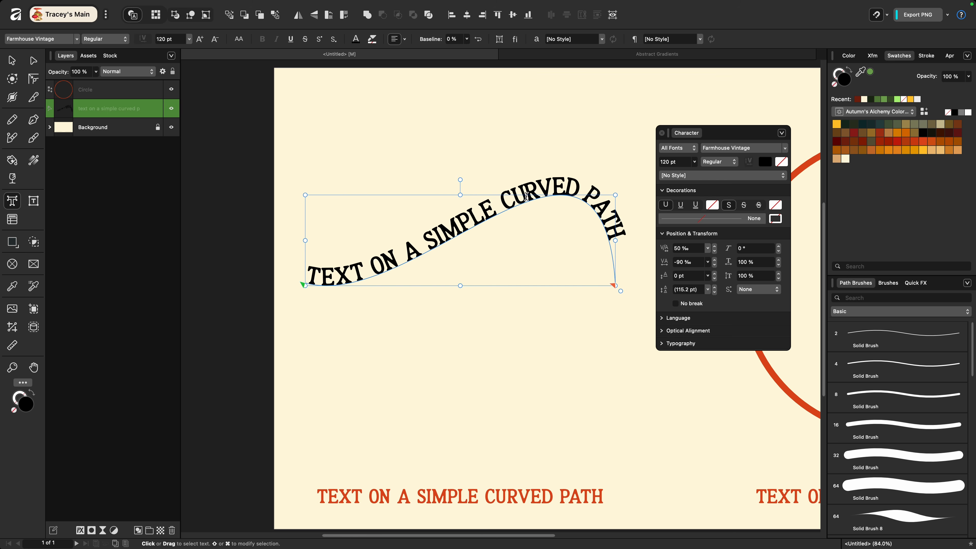
pyautogui.hotkey('alt', 'Right')
pyautogui.hotkey('alt', 'Right')
pyautogui.hotkey('alt', 'Right')
pyautogui.hotkey('alt', 'Right')
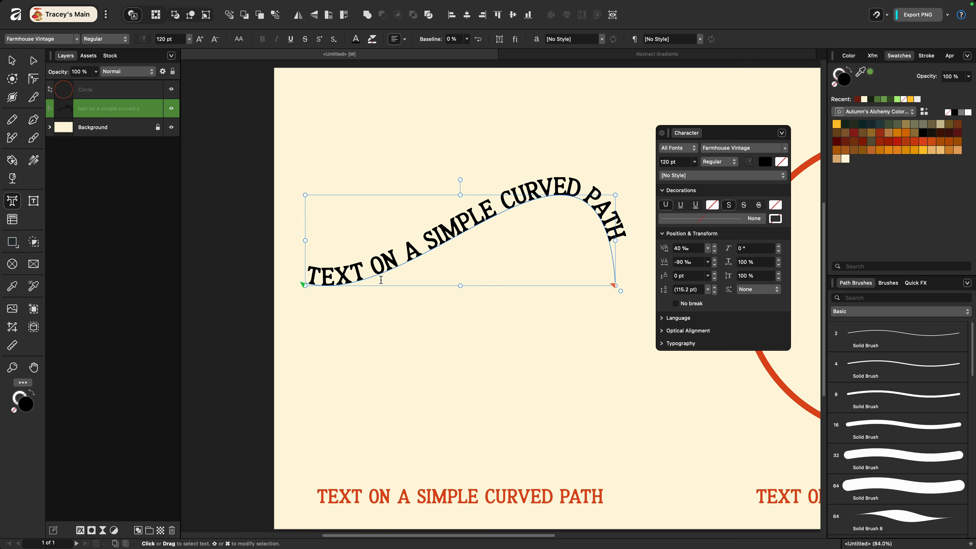
pyautogui.hotkey('alt', 'Right')
pyautogui.hotkey('alt', 'Right')
pyautogui.press('Right')
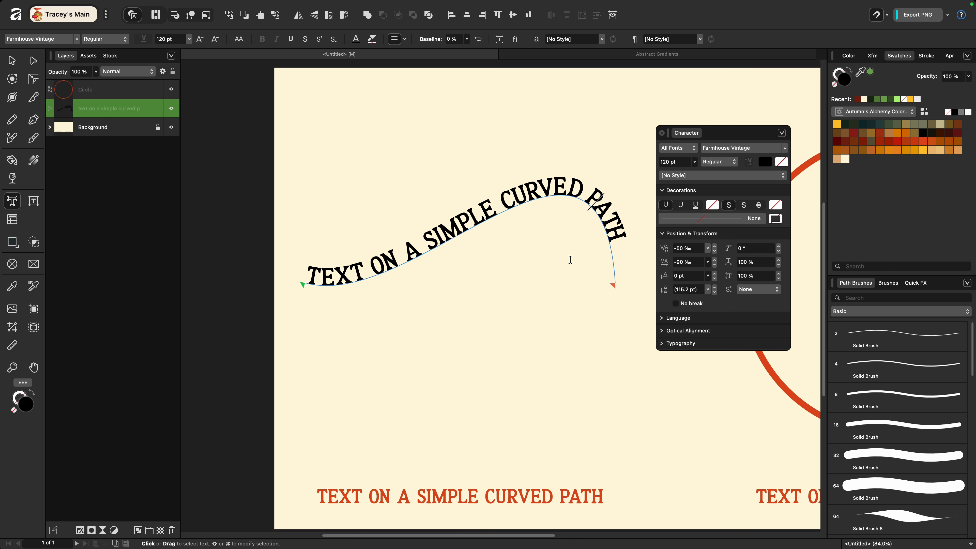
pyautogui.press('Escape')
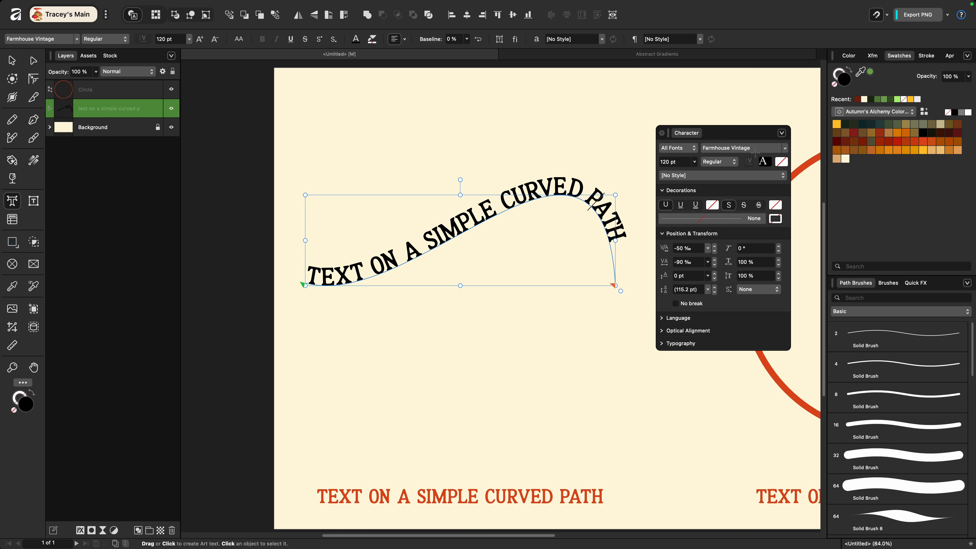
# Close the Character settings and narrow the curved text path evenly from both sides so the lettering reaches the curve's end.
pyautogui.click(661, 134)
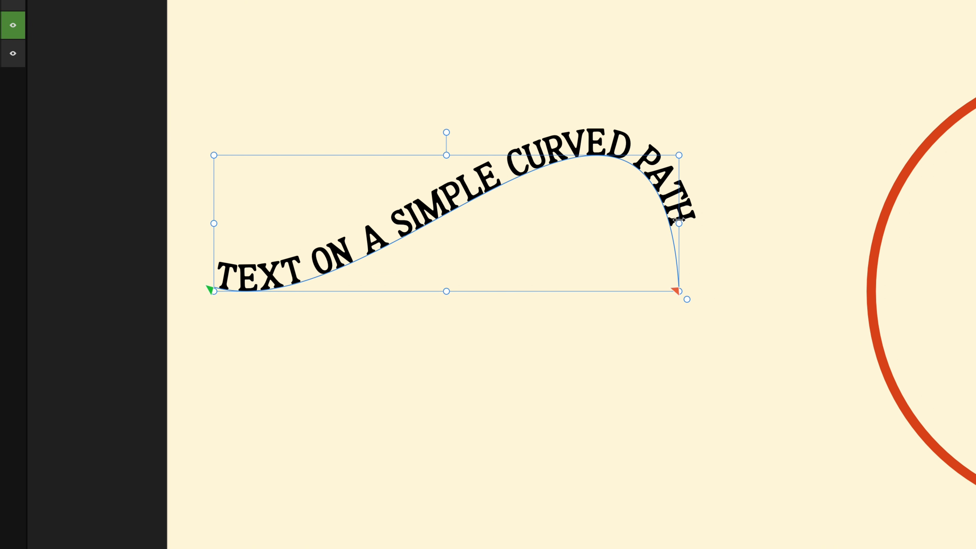
pyautogui.moveTo(679, 224); pyautogui.dragTo(594, 241)
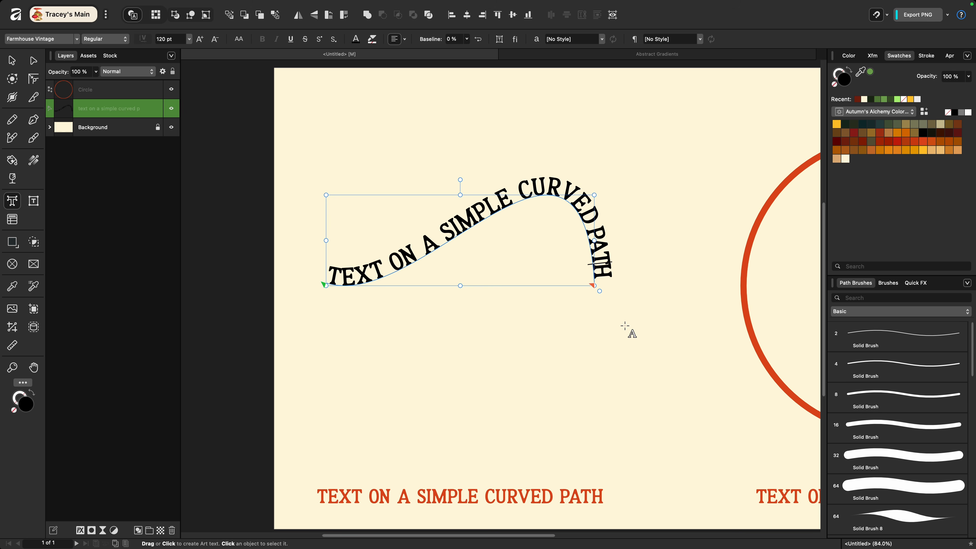
# Widen the kerning between the T and the H of "PATH" in the curved text.
pyautogui.hotkey('alt', 'Right')
pyautogui.hotkey('alt', 'Right')
pyautogui.hotkey('alt', 'Right')
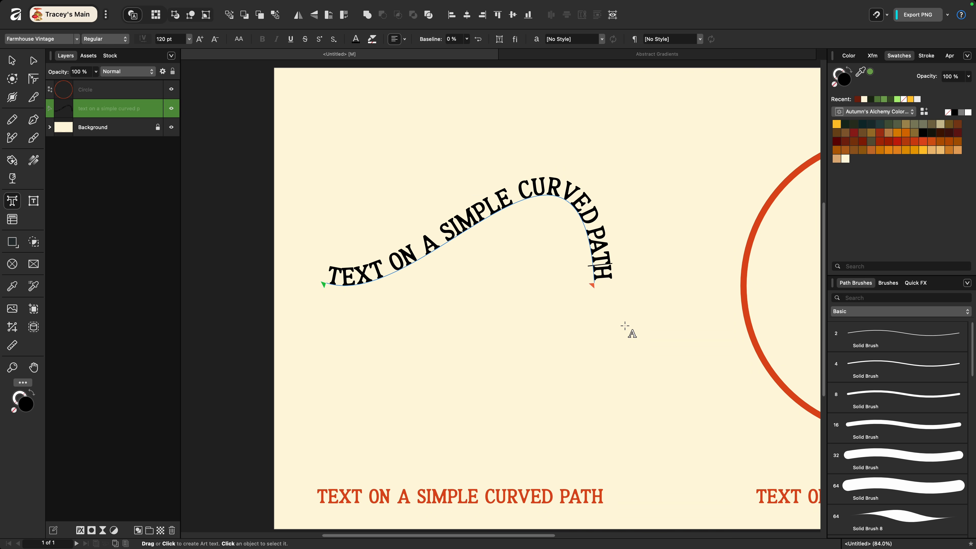
pyautogui.press('Escape')
# Tighten the kerning of the R–V and V–E pairs in "CURVED".
pyautogui.click(565, 195)
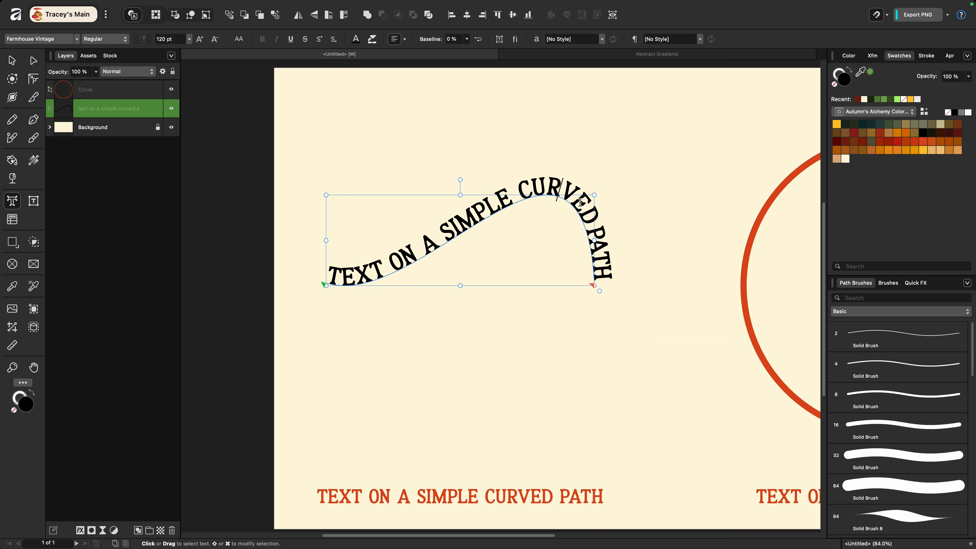
pyautogui.hotkey('alt', 'Left')
pyautogui.hotkey('alt', 'Left')
pyautogui.hotkey('alt', 'Left')
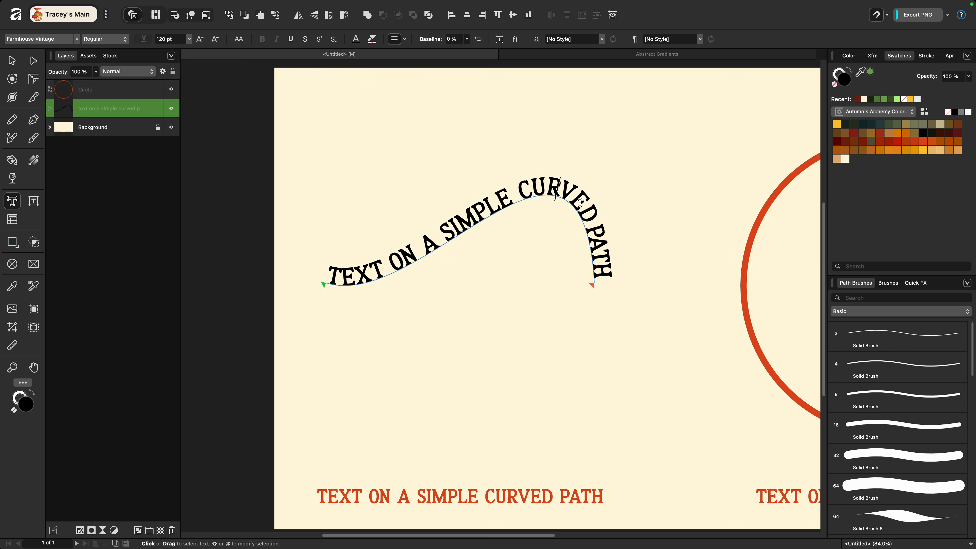
pyautogui.press('Escape')
pyautogui.click(571, 200)
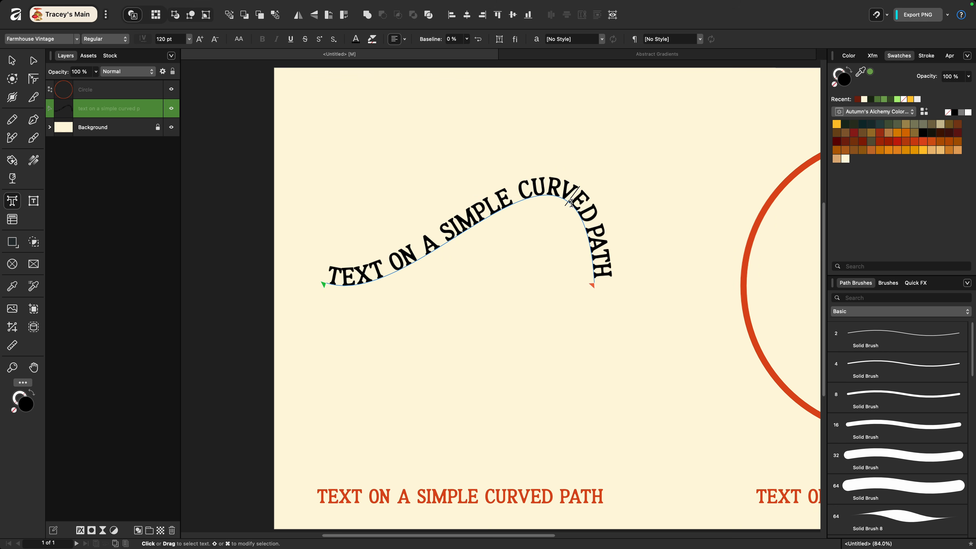
pyautogui.hotkey('alt', 'Left')
pyautogui.hotkey('alt', 'Left')
# Widen the kerning between all the letters of "TEXT" at the start of the curved path.
pyautogui.click(344, 280)
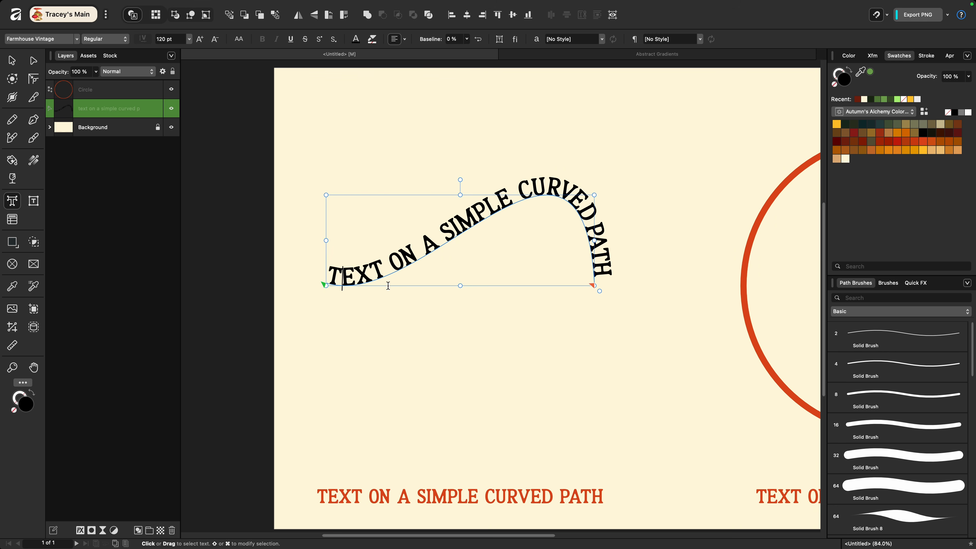
pyautogui.hotkey('alt', 'Right')
pyautogui.hotkey('alt', 'Right')
pyautogui.hotkey('alt', 'Right')
pyautogui.hotkey('alt', 'Right')
pyautogui.click(359, 282)
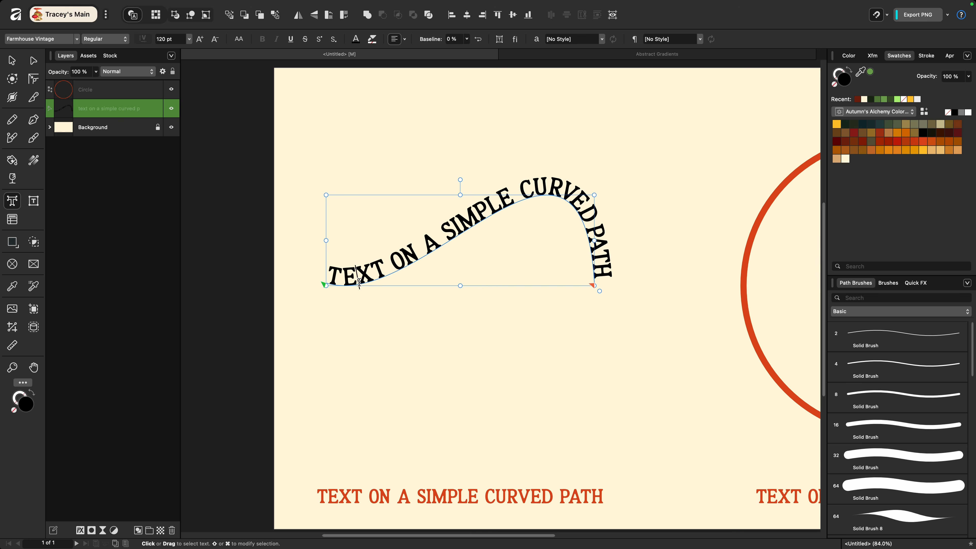
pyautogui.hotkey('alt', 'Right')
pyautogui.hotkey('alt', 'Right')
pyautogui.hotkey('alt', 'Right')
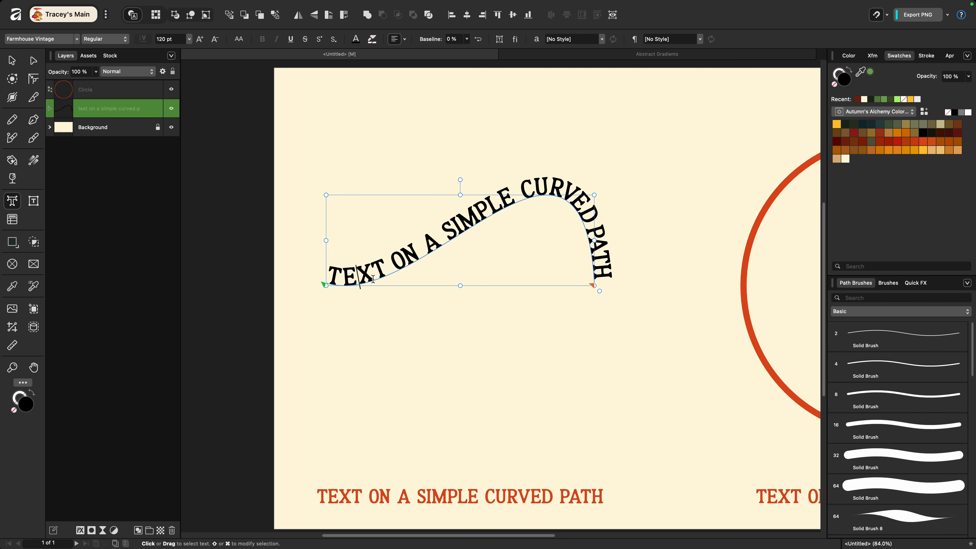
pyautogui.click(374, 276)
pyautogui.hotkey('alt', 'Right')
pyautogui.hotkey('alt', 'Right')
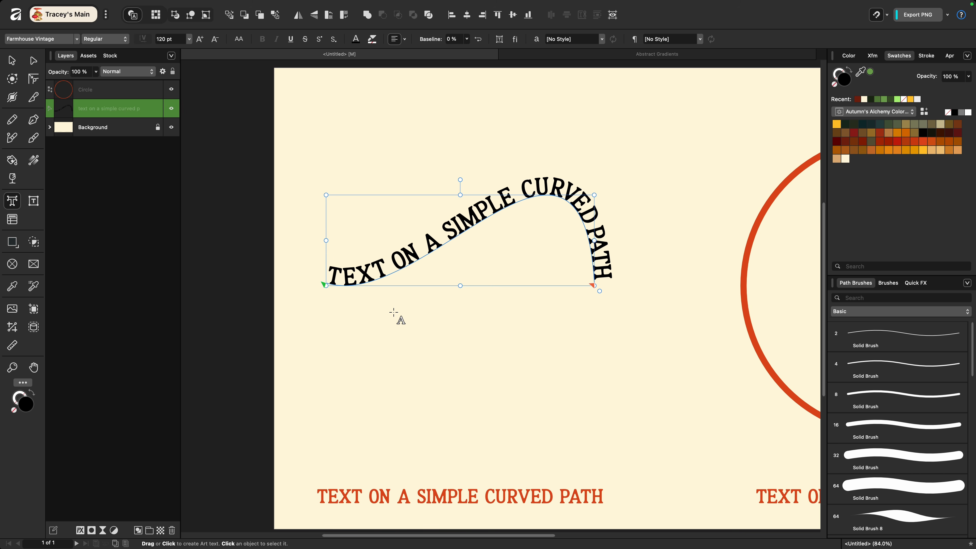
# Try a -1 % baseline shift on the entire curved text and set it back to 0 %.
pyautogui.press('super+a')
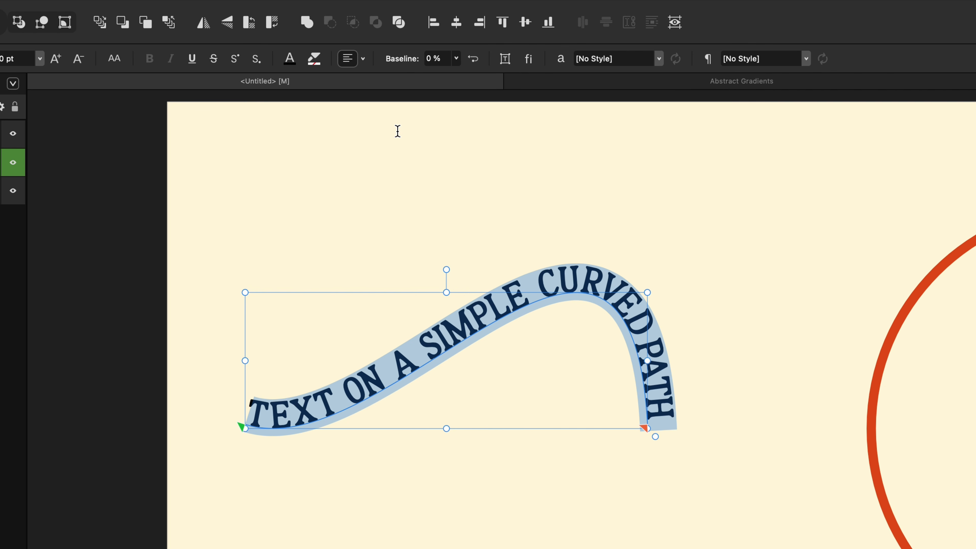
pyautogui.moveTo(401, 62)
pyautogui.mouseDown()
pyautogui.moveTo(413, 63)
pyautogui.moveTo(396, 62)
pyautogui.mouseUp()
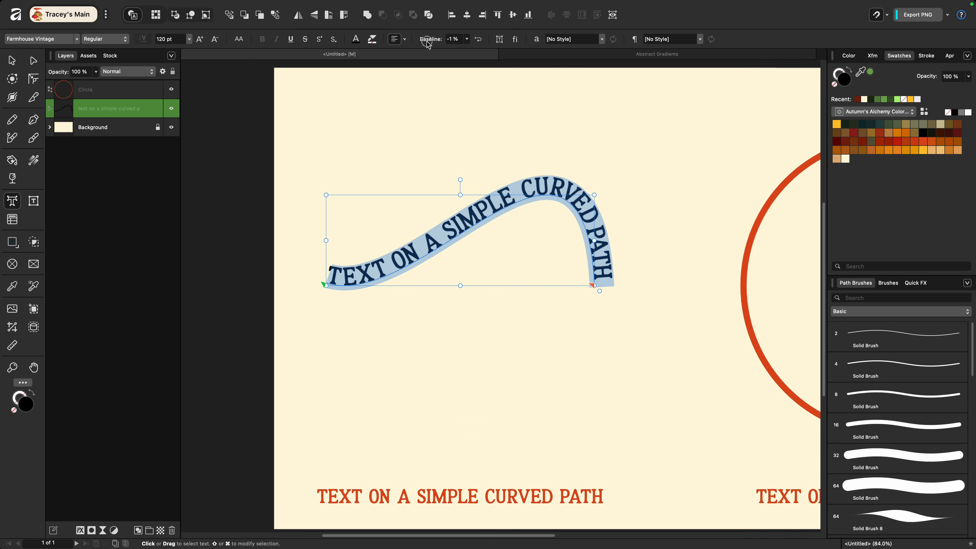
pyautogui.click(453, 41)
pyautogui.write('0')
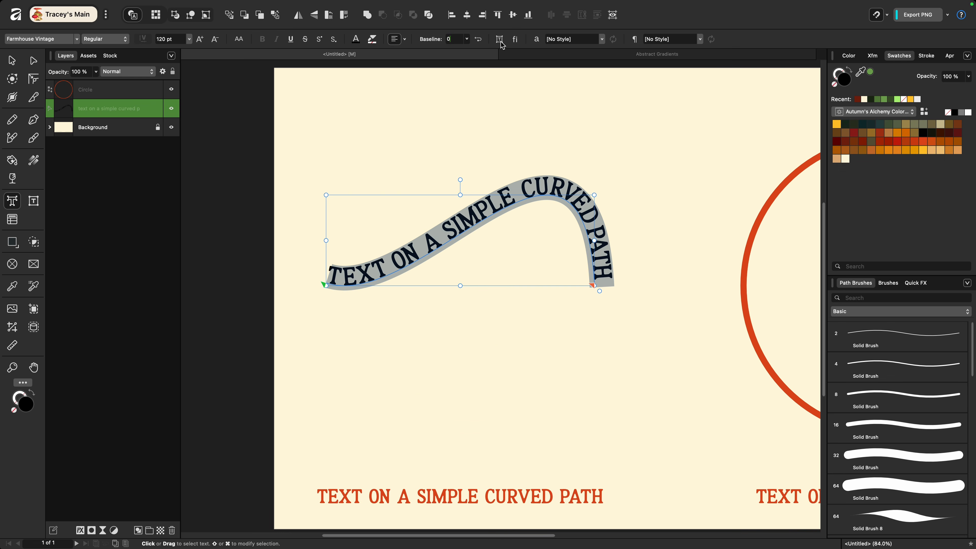
pyautogui.press('Tab')
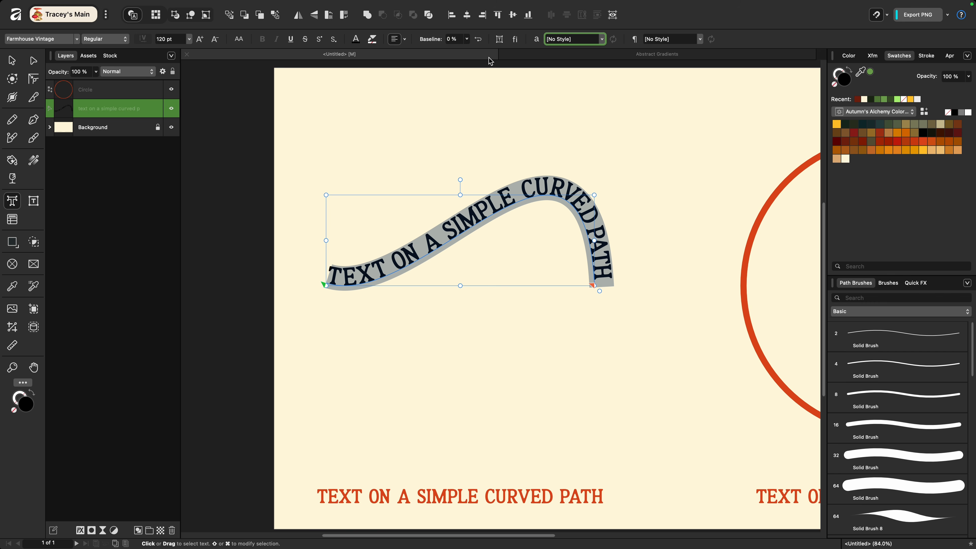
# Reverse the direction of the curved text path, switch it back and leave text editing.
pyautogui.click(478, 40)
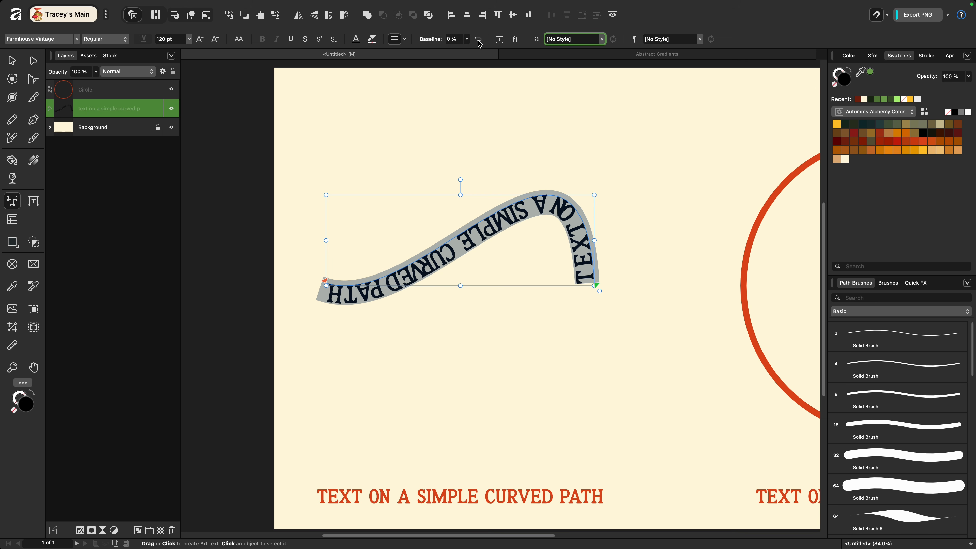
pyautogui.click(478, 41)
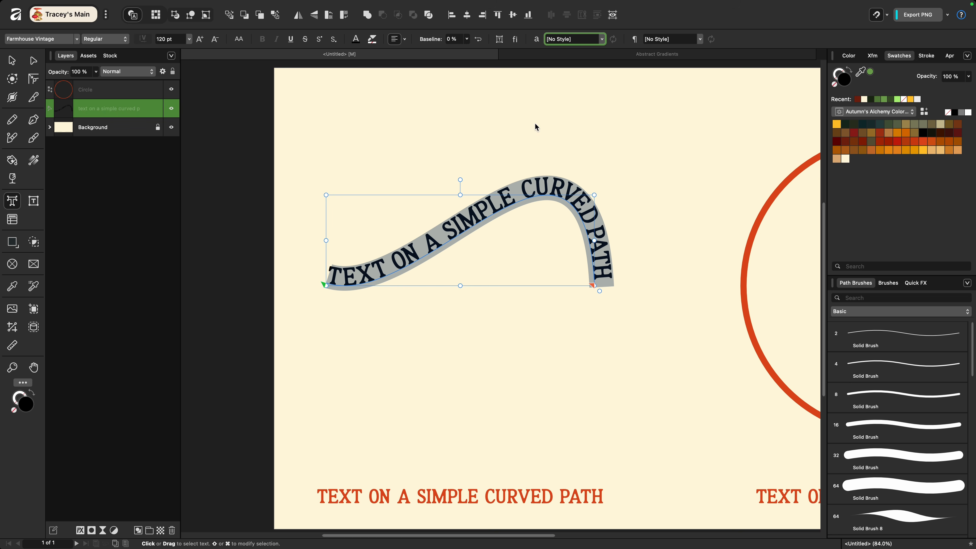
pyautogui.press('Escape')
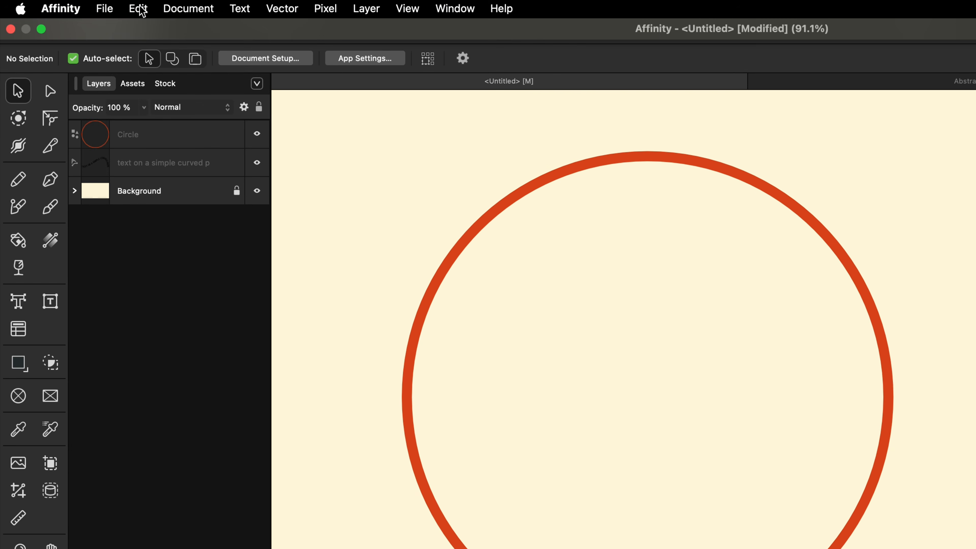
# Restore the object defaults with nothing selected.
pyautogui.click(93, 5)
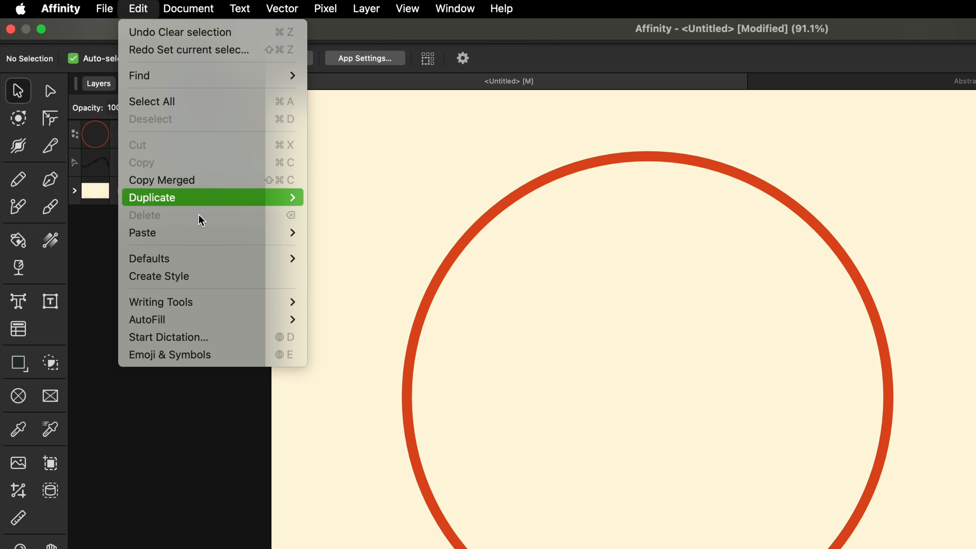
pyautogui.moveTo(229, 262)
pyautogui.click(360, 293)
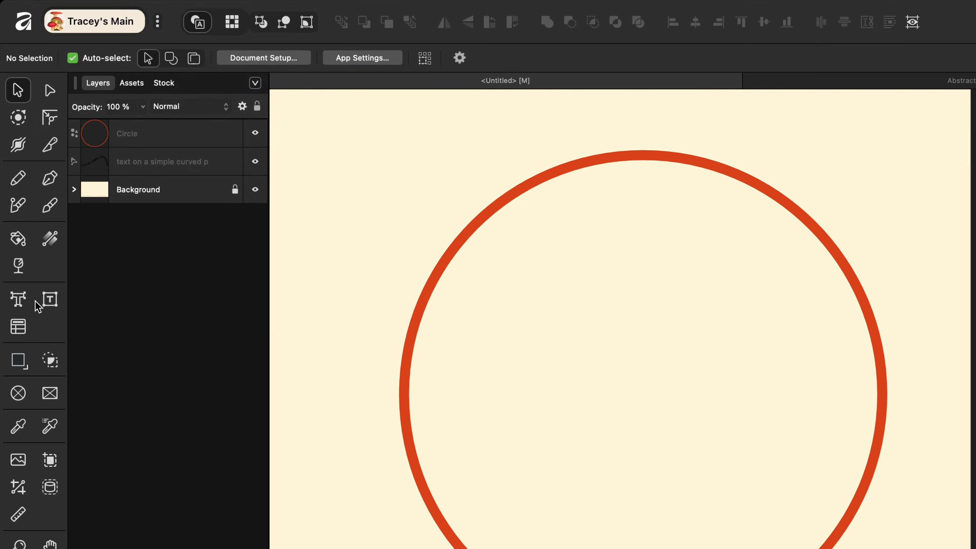
# Convert the Circle layer into a text path with the Artistic Text tool, placing the text on the outside of the circle.
pyautogui.click(18, 301)
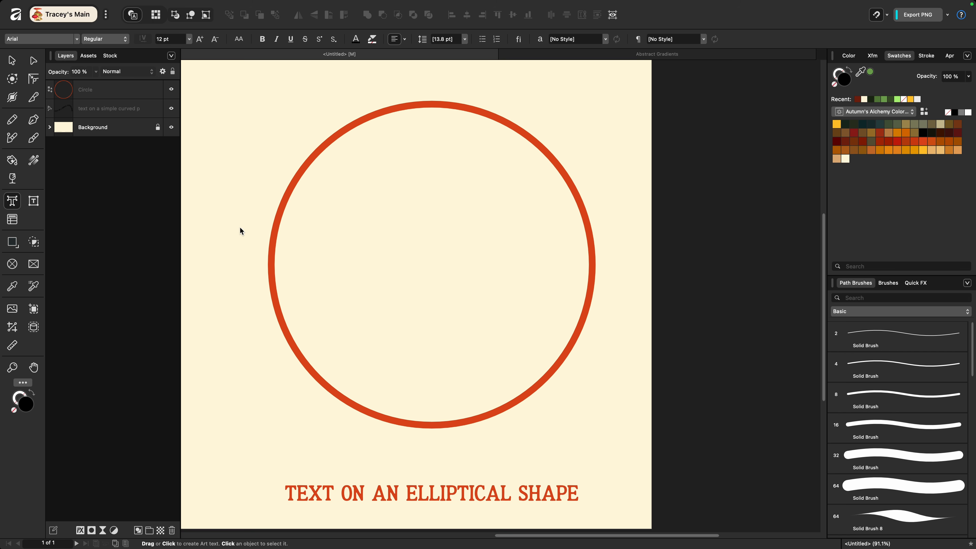
pyautogui.scroll(5, 239, 228)
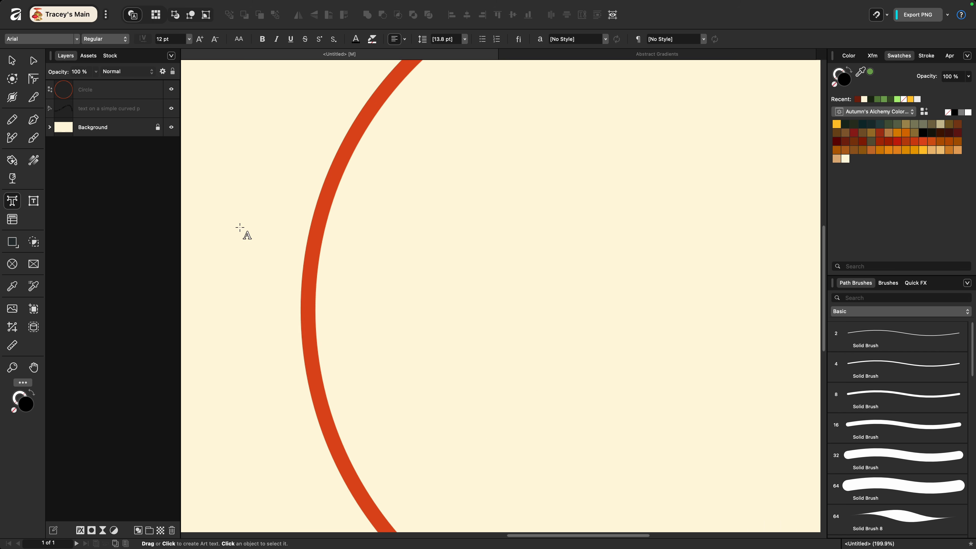
pyautogui.click(120, 89)
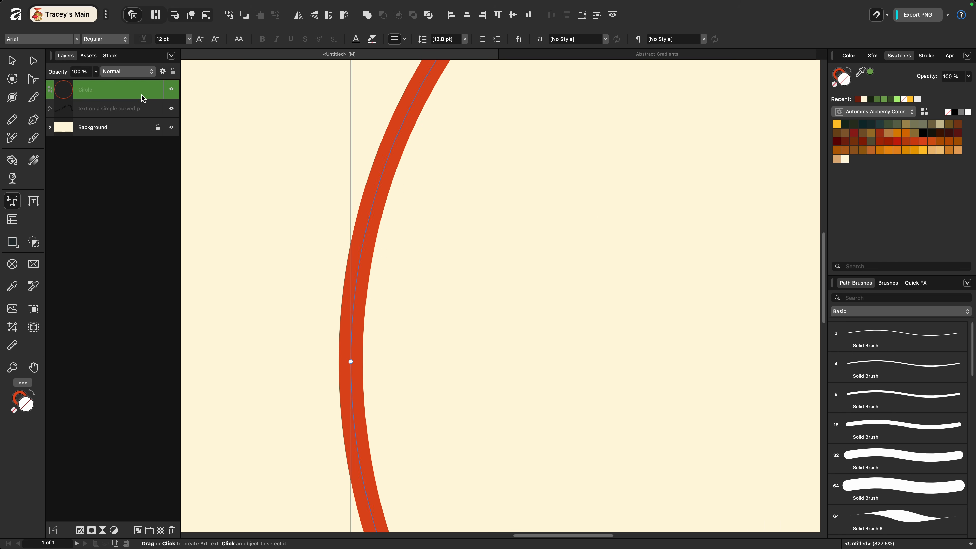
pyautogui.click(365, 250)
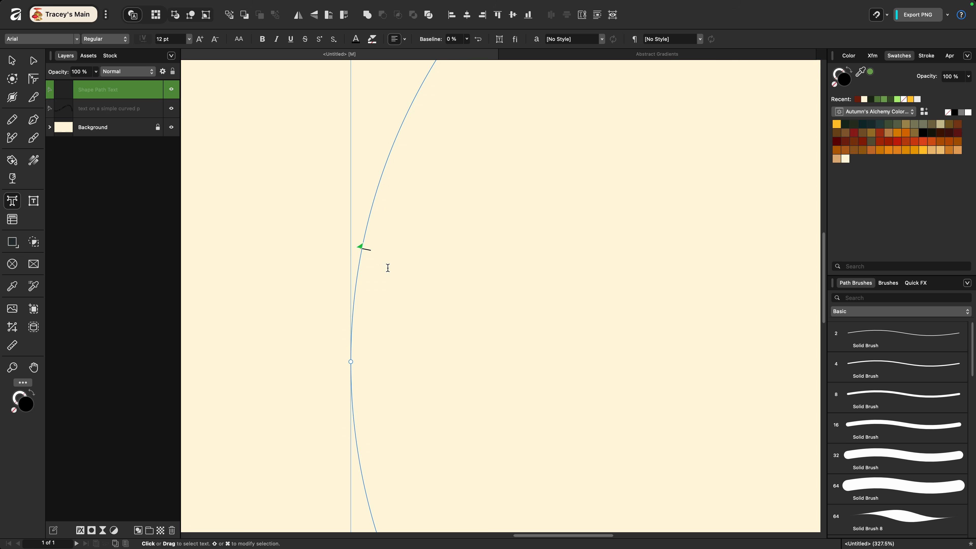
pyautogui.press('super+z')
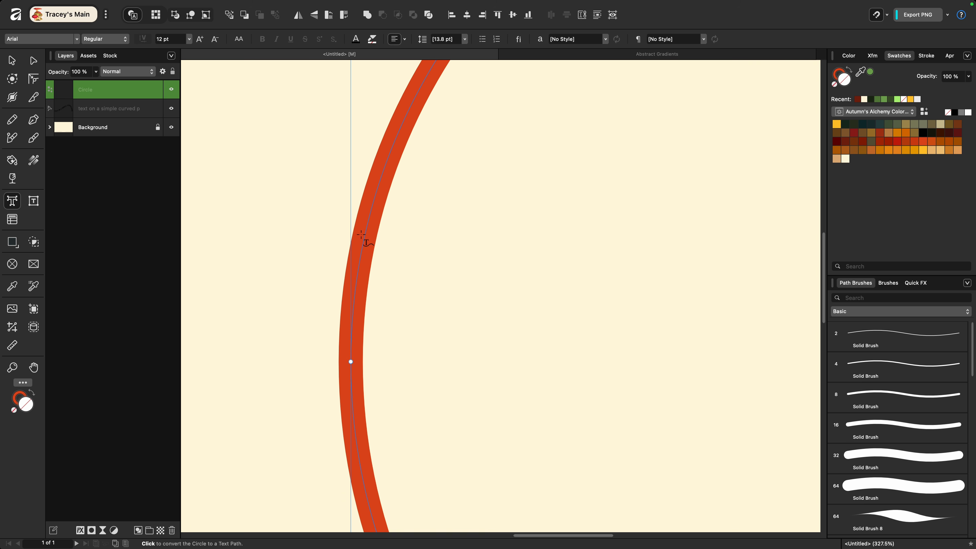
pyautogui.click(362, 236)
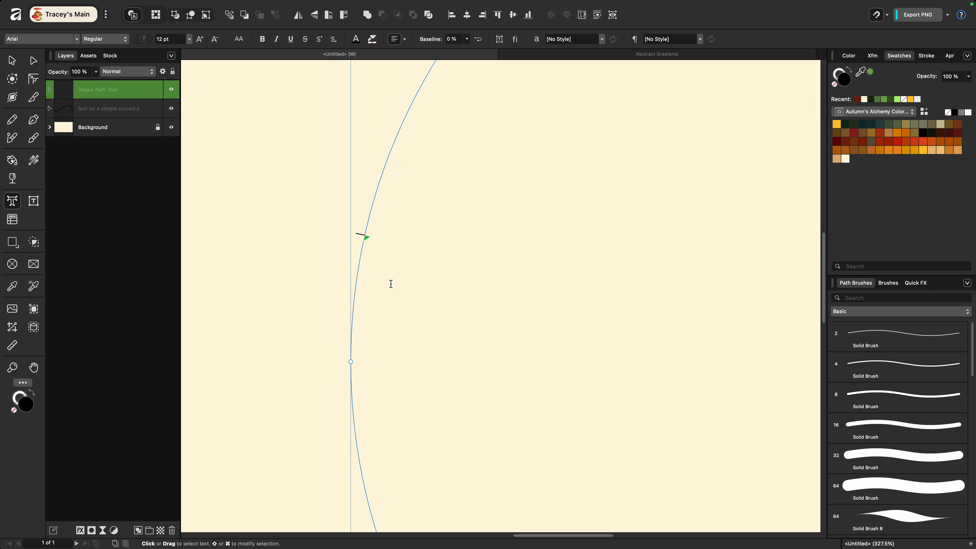
# Move the start marker of the circular text path to the circle's leftmost point.
pyautogui.press('super+0')
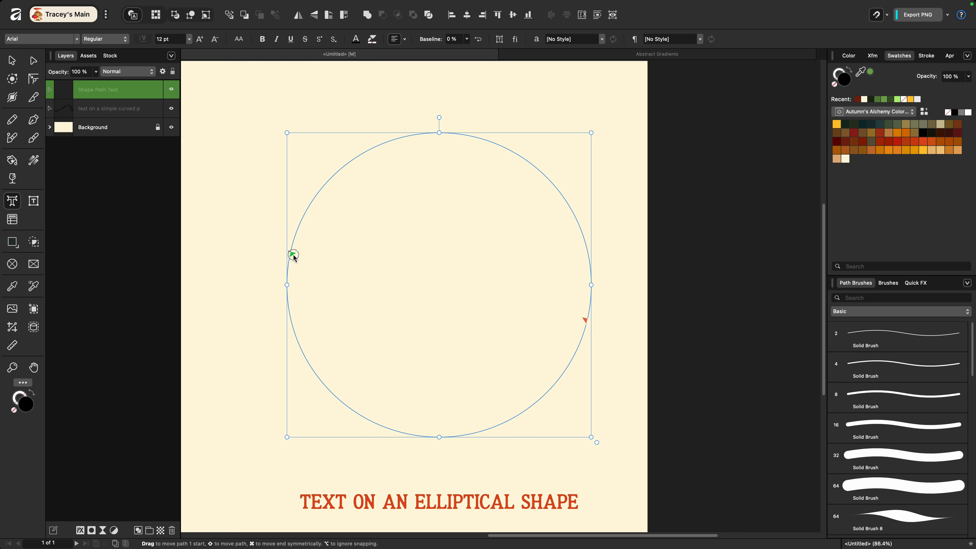
pyautogui.moveTo(292, 255); pyautogui.dragTo(285, 284)
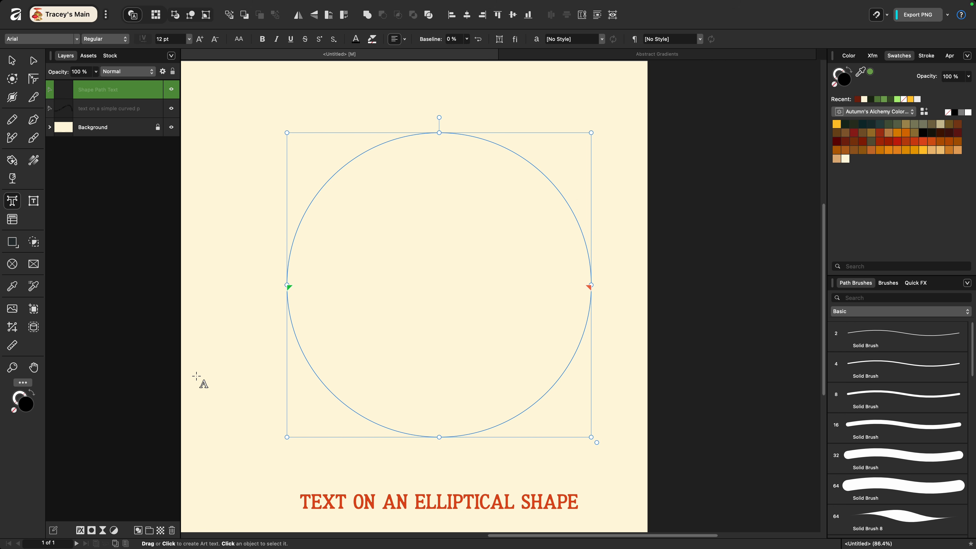
# Set the circular path text's font to Farmhouse Vintage at 144 pt.
pyautogui.click(76, 40)
pyautogui.click(77, 80)
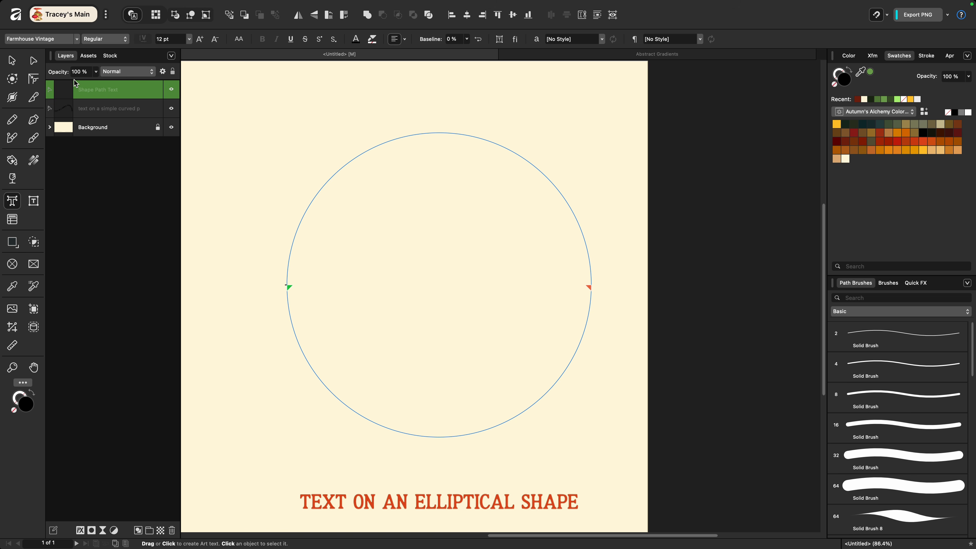
pyautogui.click(188, 39)
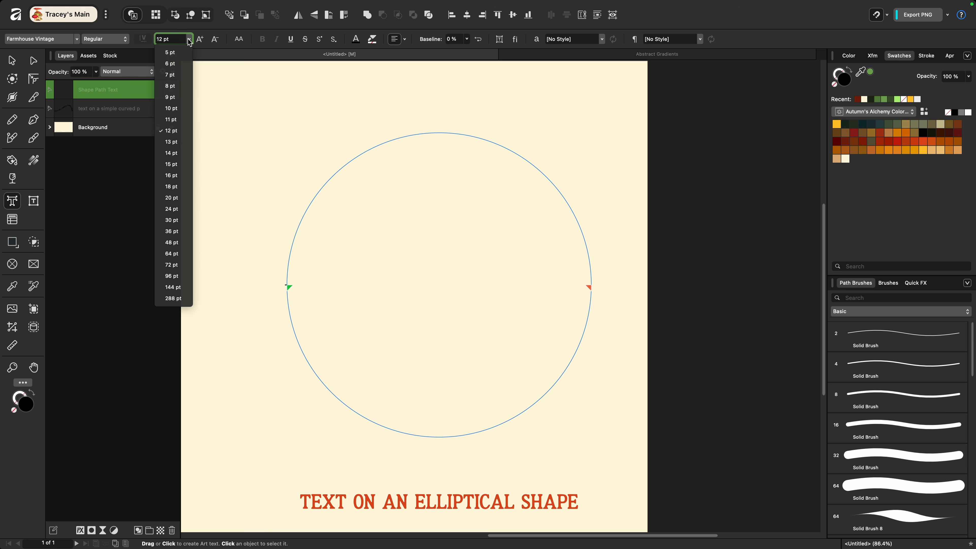
pyautogui.click(171, 287)
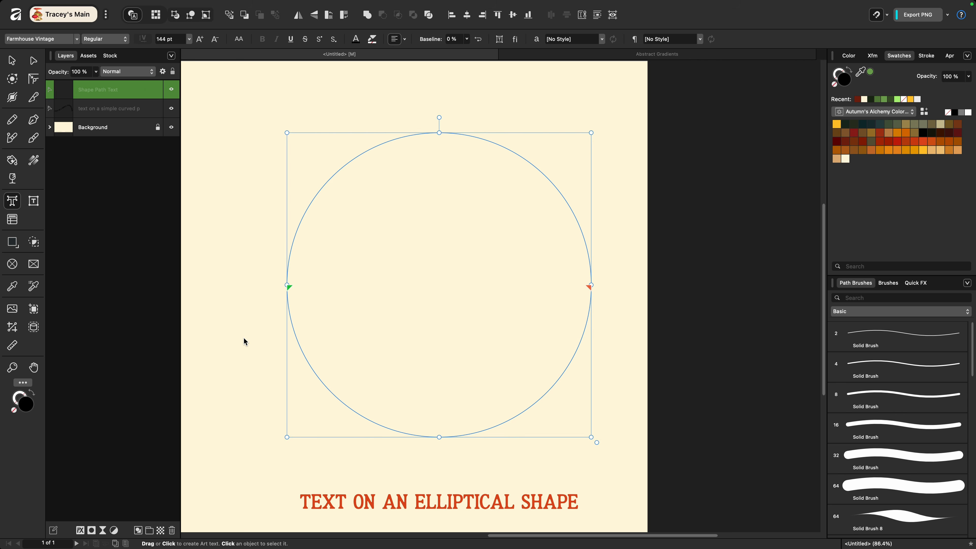
# Enter "text on an elliptical shape" along the outside of the circle's upper half.
pyautogui.write('text on an')
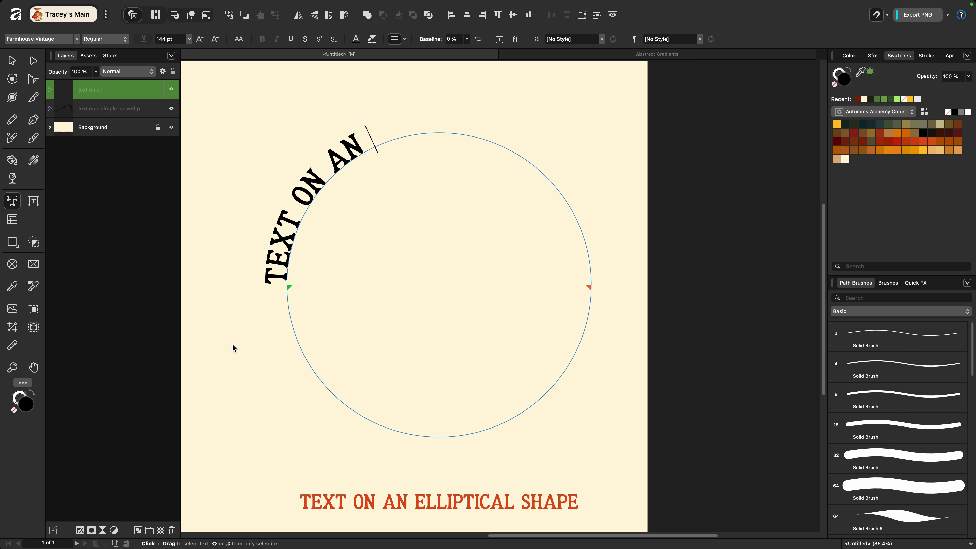
pyautogui.write(' elliptical')
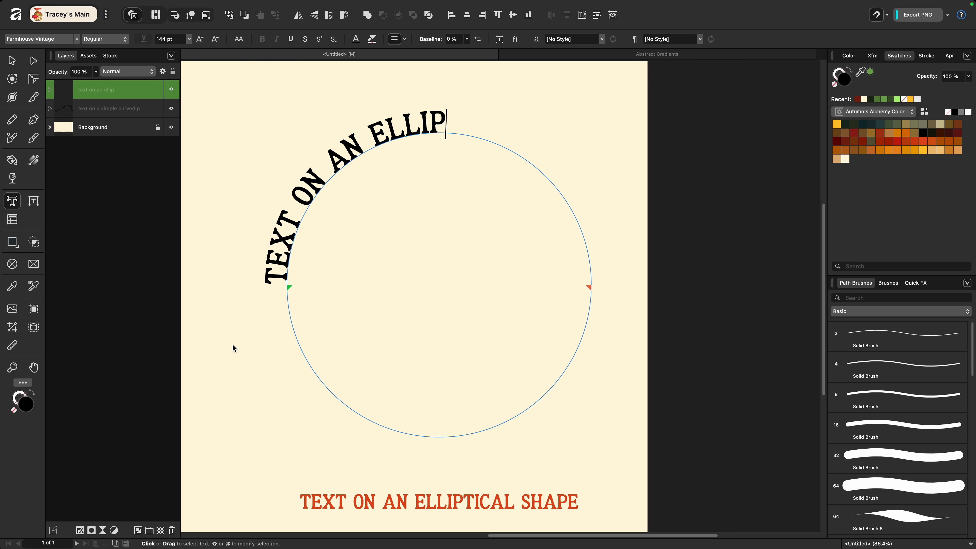
pyautogui.write(' shape')
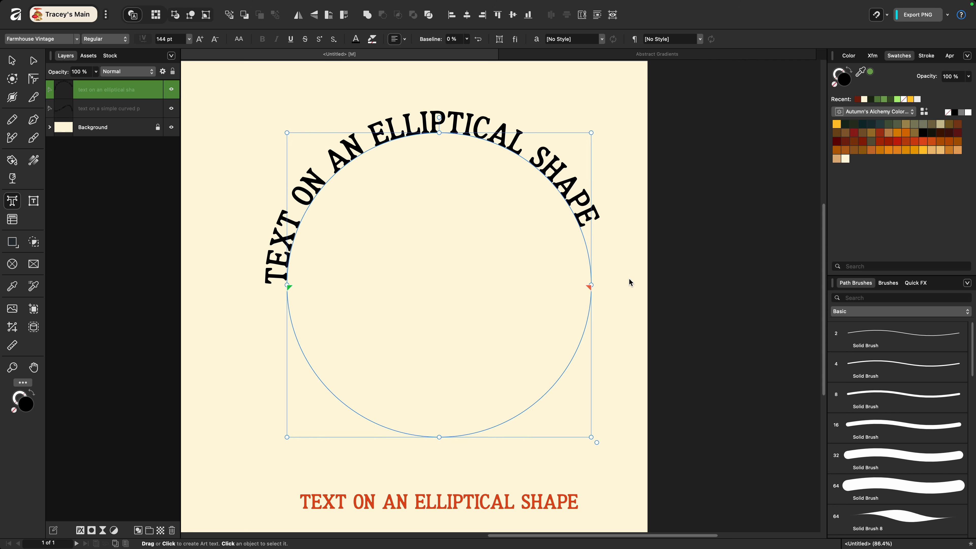
# Add a second line "TEXT ON AN ELLIPTICAL SHAPE" along the inside of the circle's lower half and finish text editing.
pyautogui.press('Home')
pyautogui.write('TEXT')
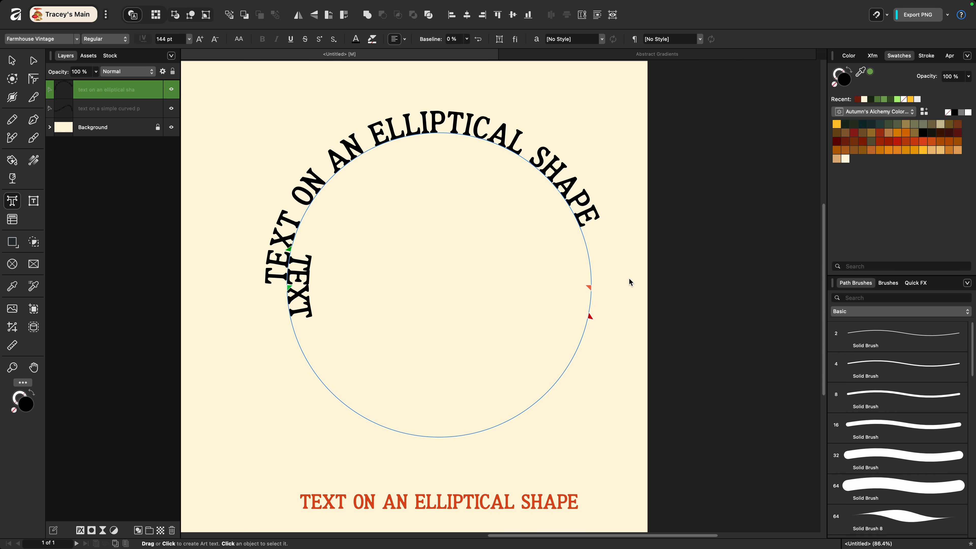
pyautogui.write(' ON')
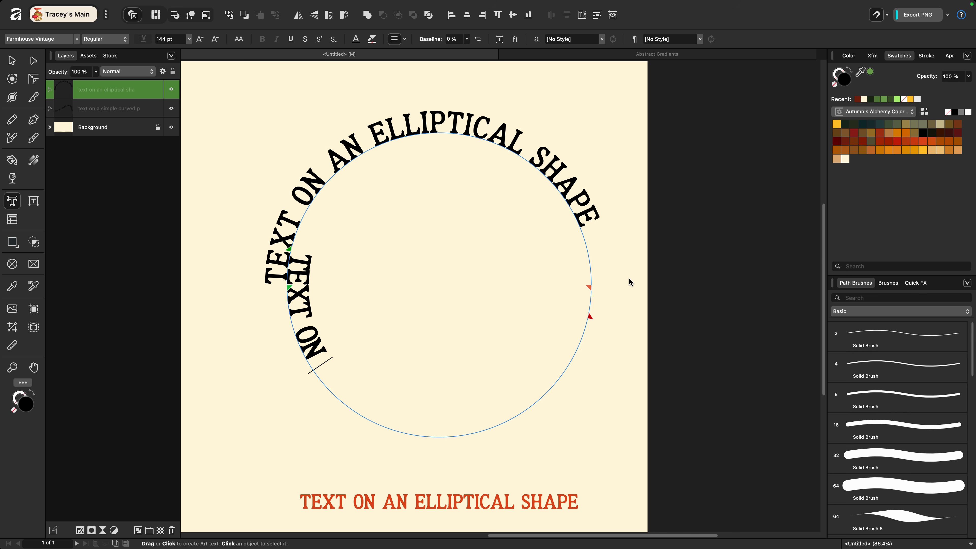
pyautogui.write(' AN ELLI')
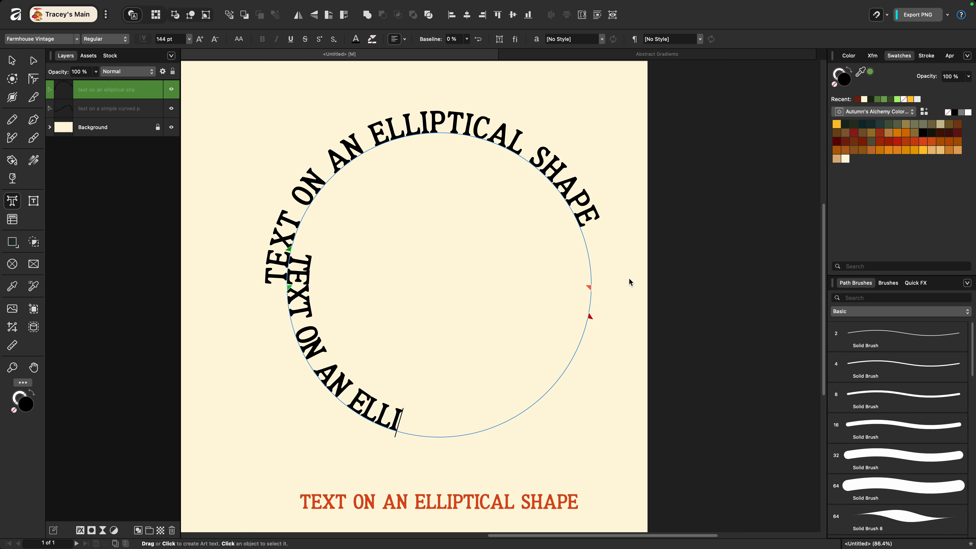
pyautogui.write('PTICAL SHAPE')
pyautogui.press('Escape')
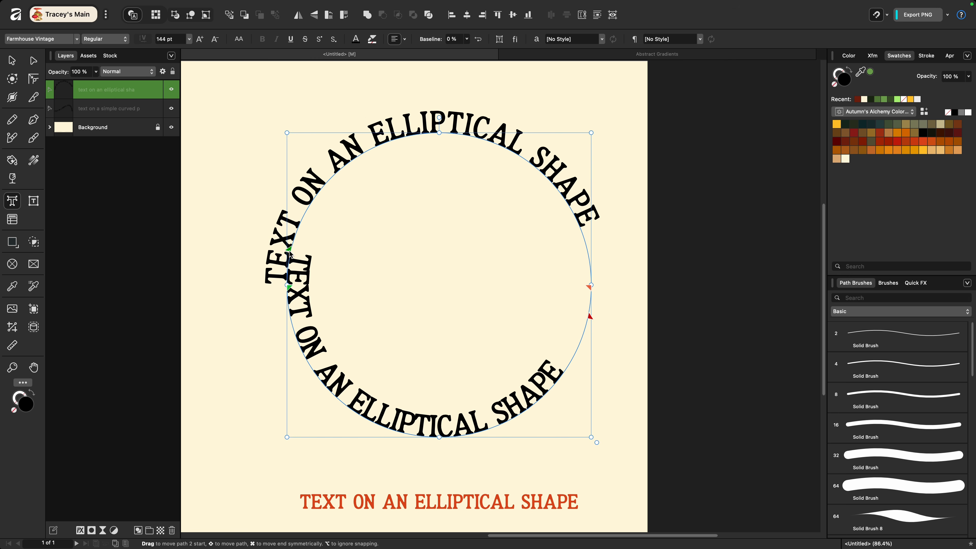
# Move the start marker of the circle's lower text line to the leftmost point and center-align both lines.
pyautogui.moveTo(290, 252); pyautogui.dragTo(289, 285)
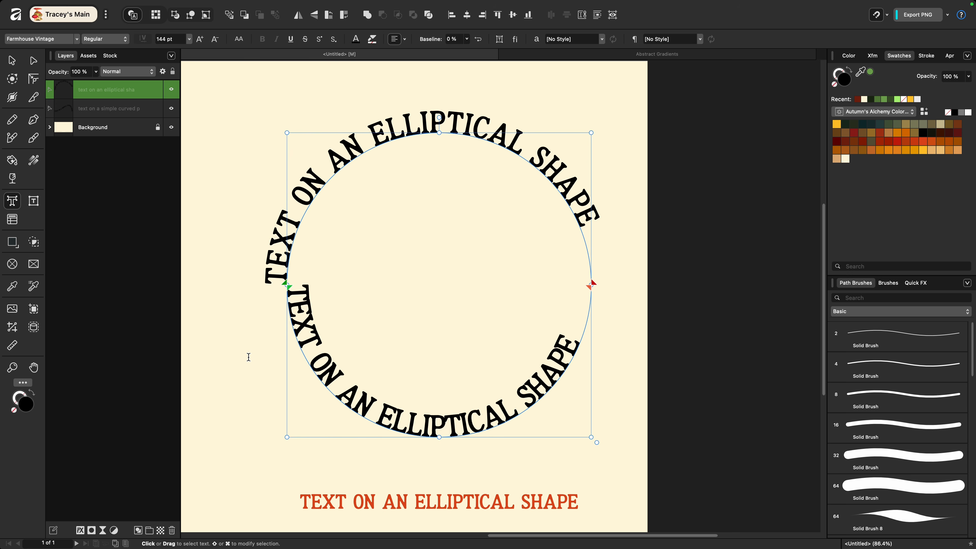
pyautogui.click(337, 388)
pyautogui.press('super+a')
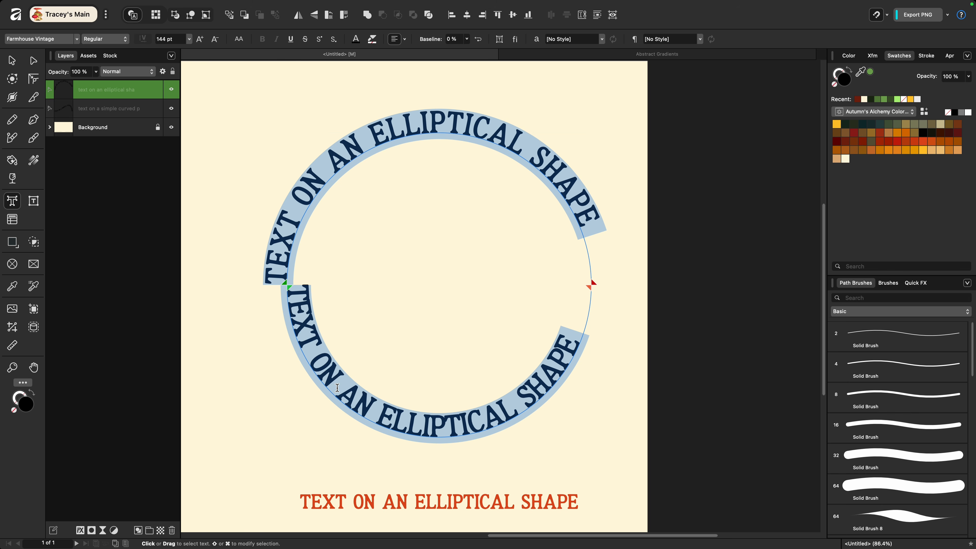
pyautogui.click(406, 44)
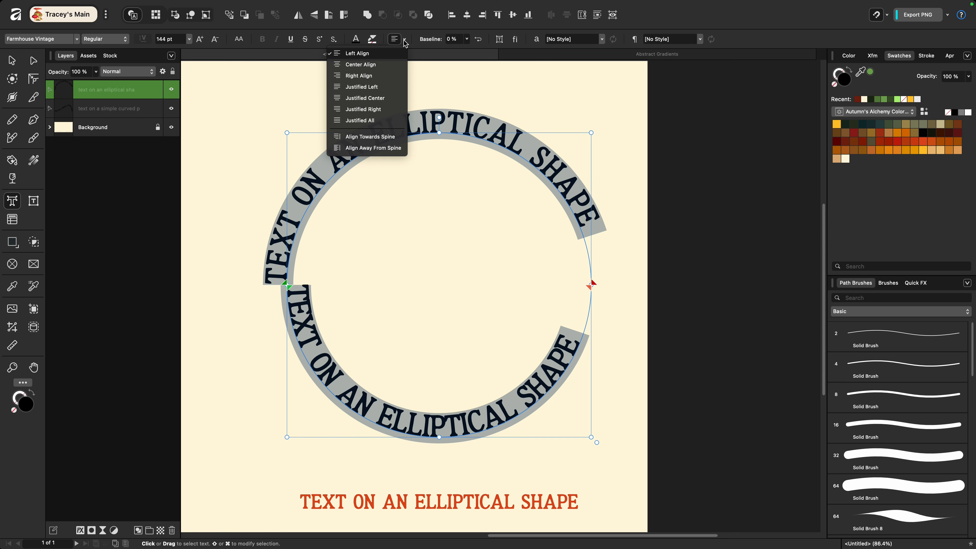
pyautogui.click(377, 63)
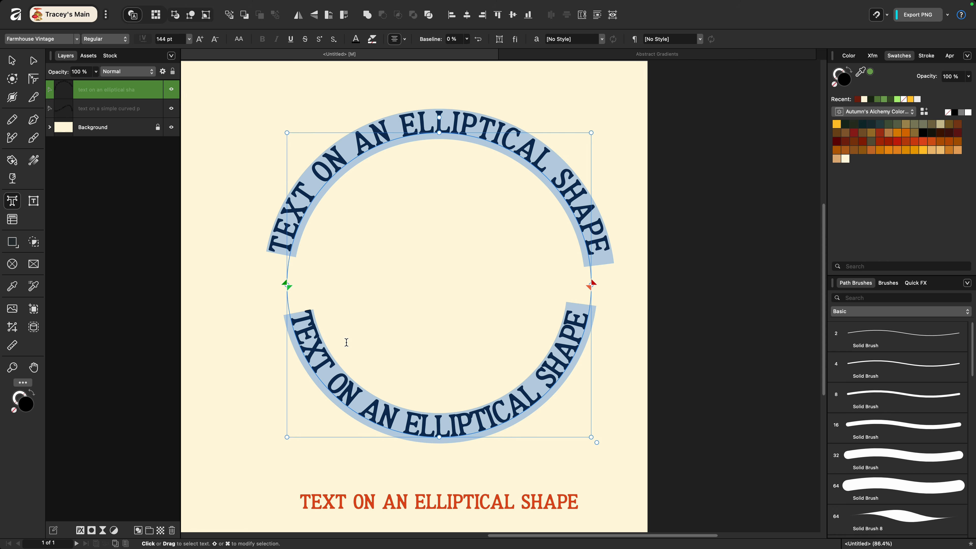
# Set the baseline of the lower text line to 70 % to place it outside the circle.
pyautogui.click(304, 312)
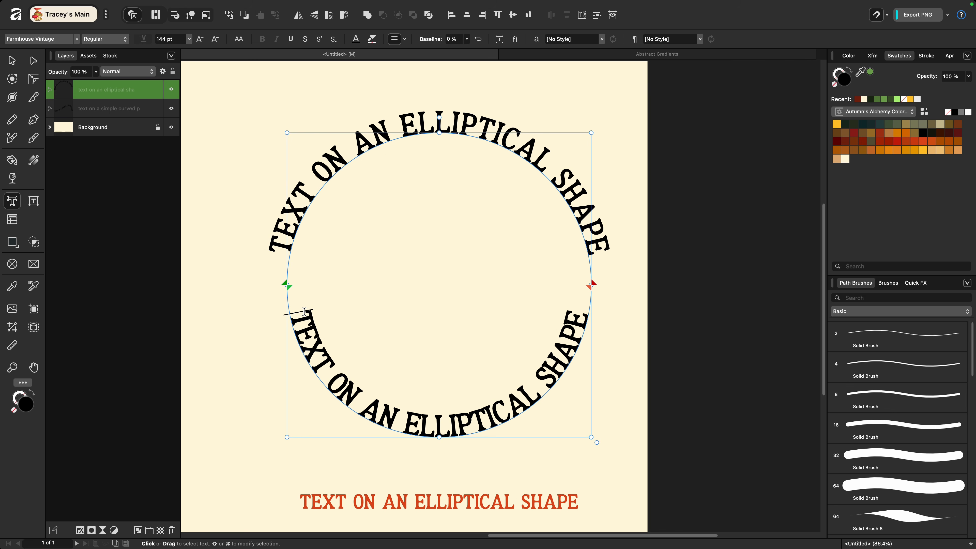
pyautogui.keyDown('shift'); pyautogui.click(594, 311); pyautogui.keyUp('shift')
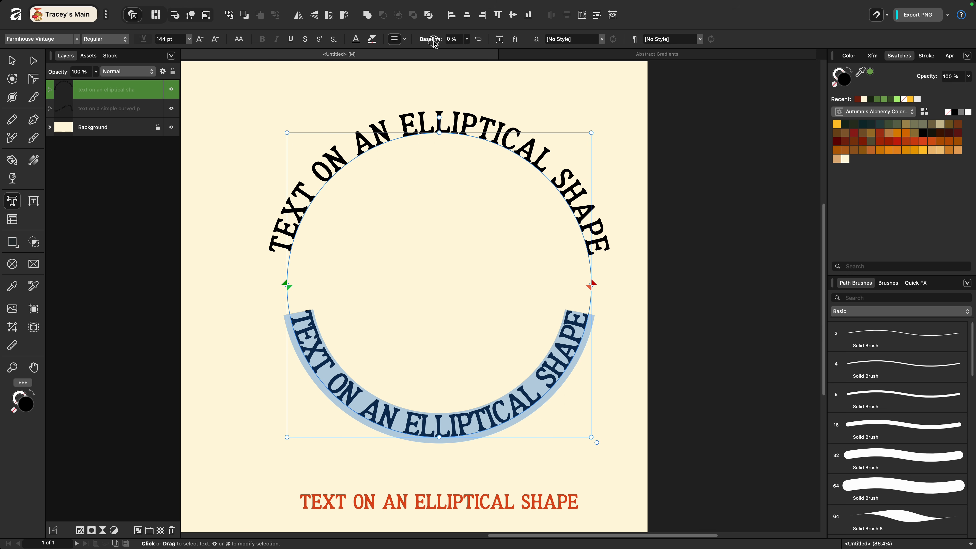
pyautogui.moveTo(433, 42); pyautogui.dragTo(469, 43)
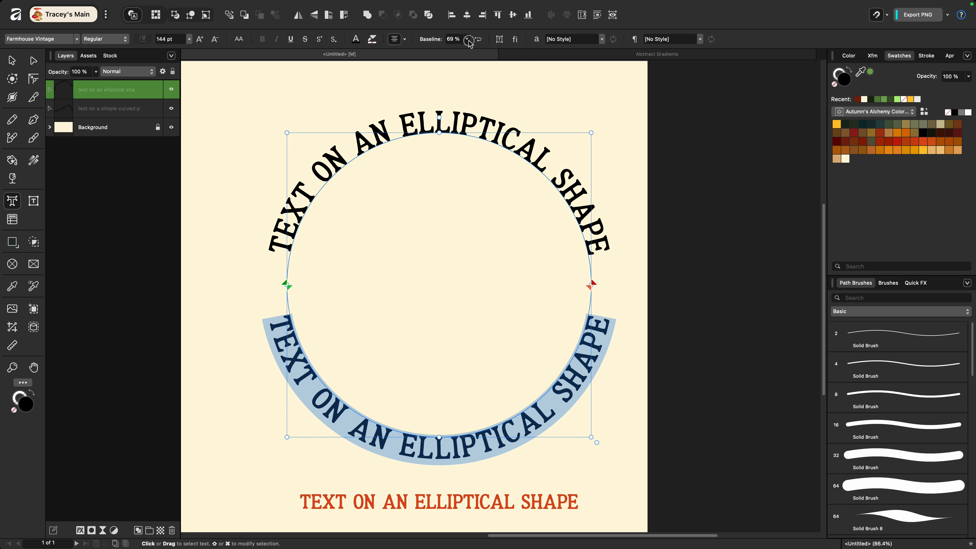
pyautogui.click(456, 41)
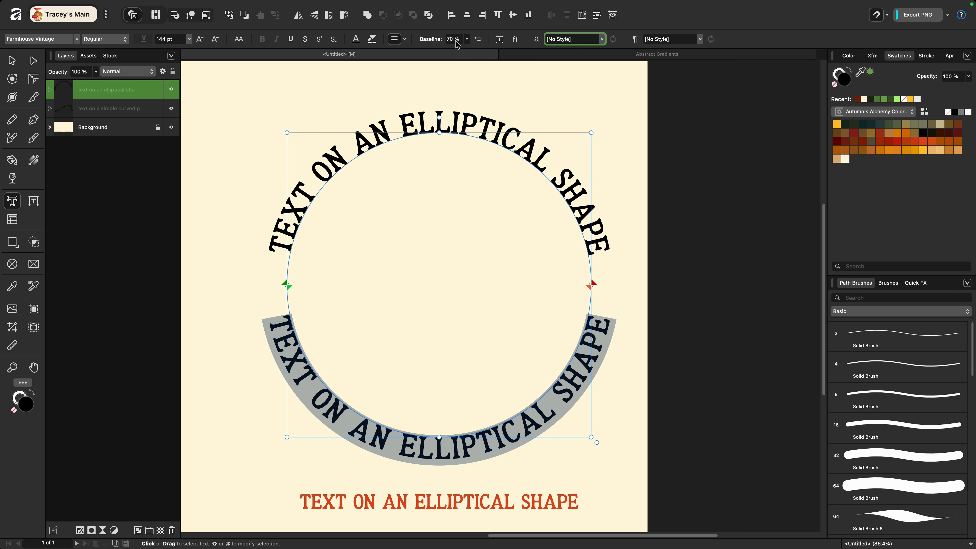
pyautogui.press('Escape')
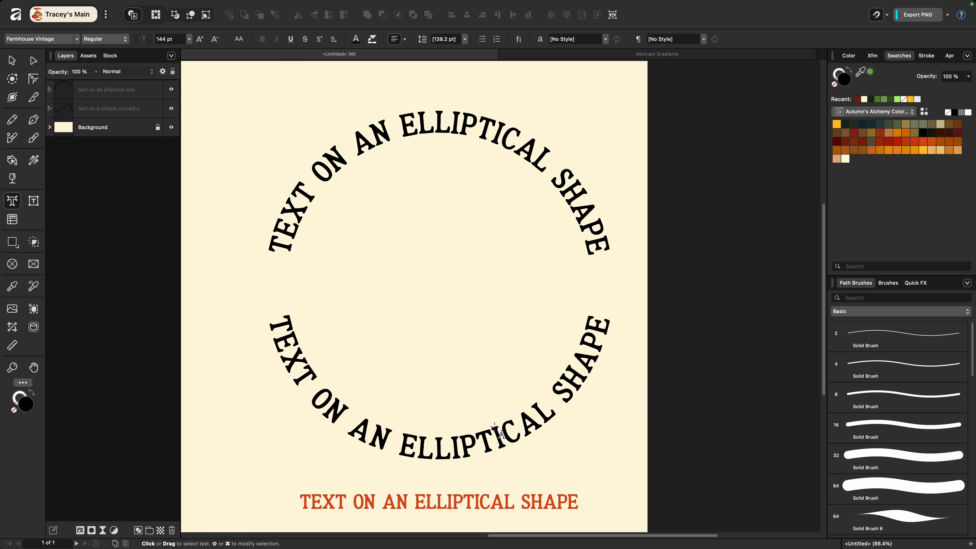
pyautogui.click(527, 439)
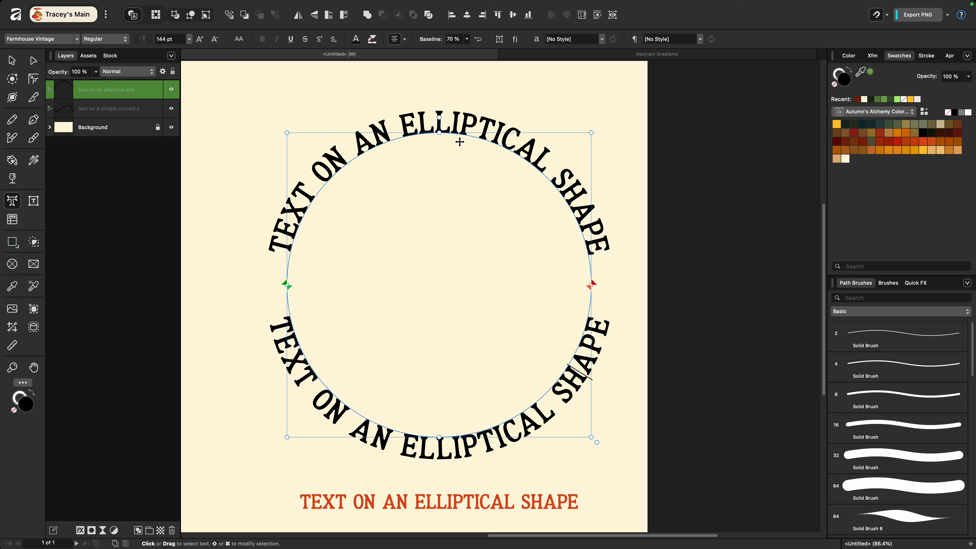
pyautogui.click(459, 129)
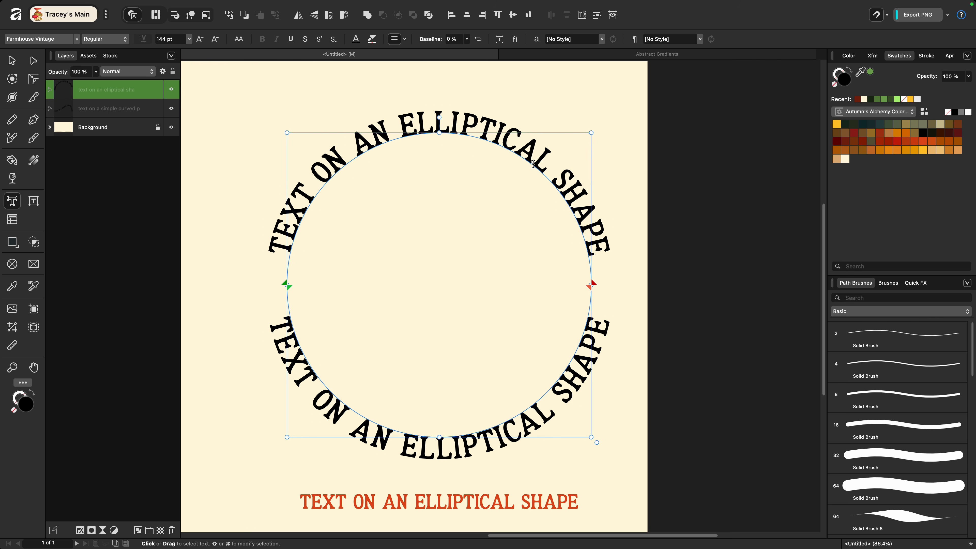
pyautogui.click(574, 208)
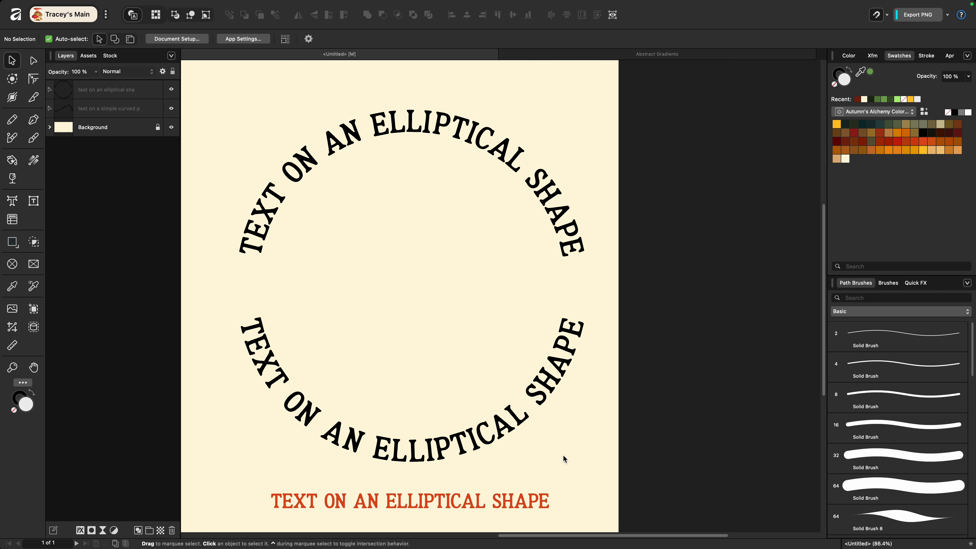
# Try resizing the circular text vertically, horizontally and from its corner, undoing the resizes.
pyautogui.click(440, 453)
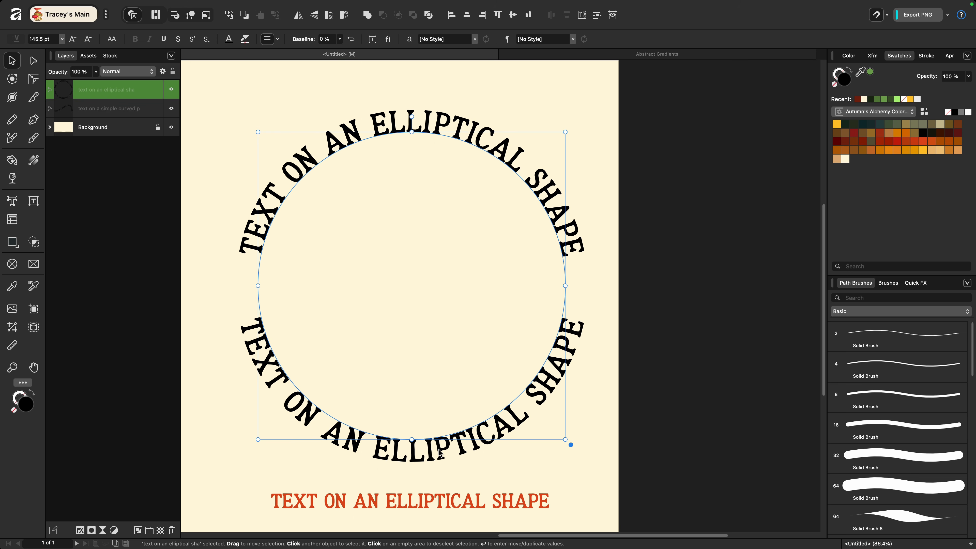
pyautogui.moveTo(412, 440); pyautogui.dragTo(412, 414)
pyautogui.press('super+z')
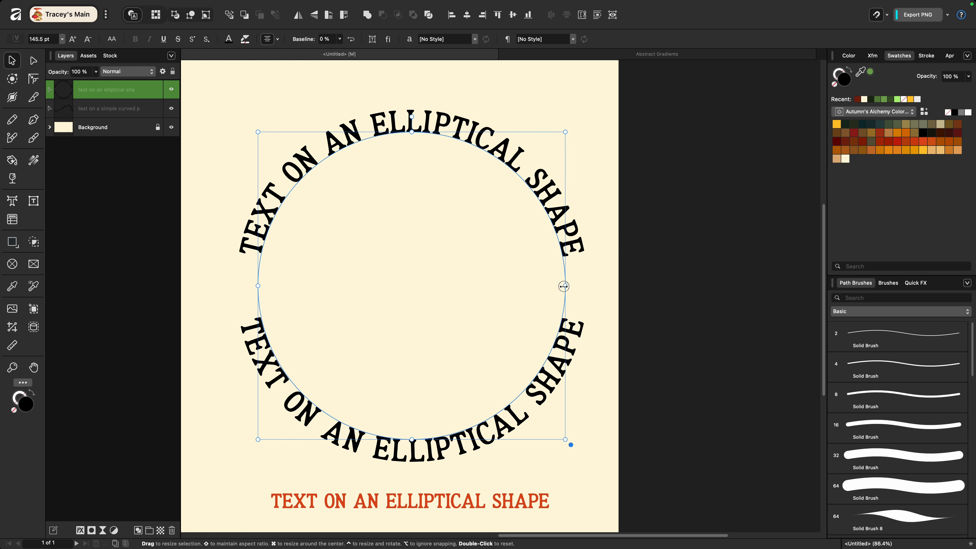
pyautogui.moveTo(564, 286); pyautogui.dragTo(538, 286)
pyautogui.press('super+z')
pyautogui.moveTo(565, 436); pyautogui.dragTo(534, 404)
pyautogui.press('super+z')
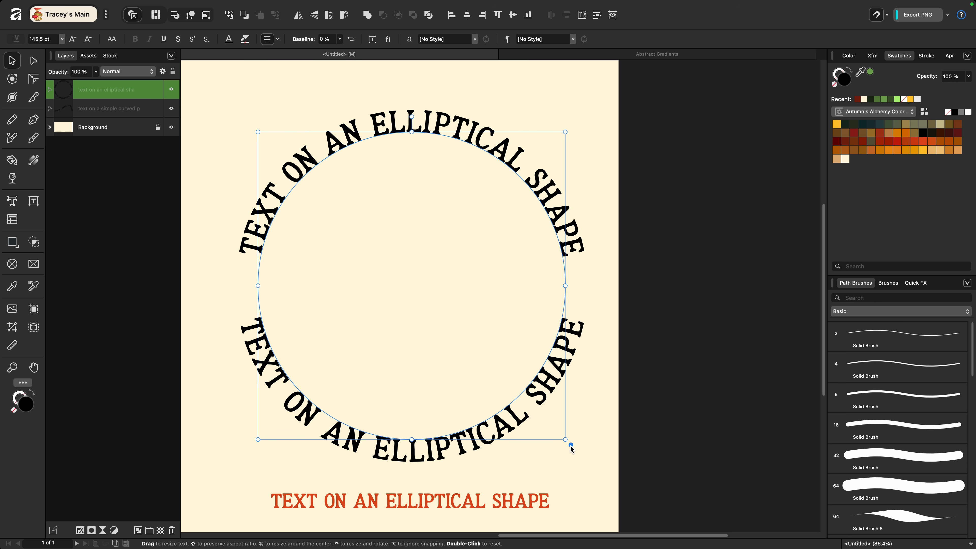
pyautogui.moveTo(564, 438)
pyautogui.mouseDown()
pyautogui.moveTo(387, 239)
pyautogui.moveTo(565, 454)
pyautogui.mouseUp()
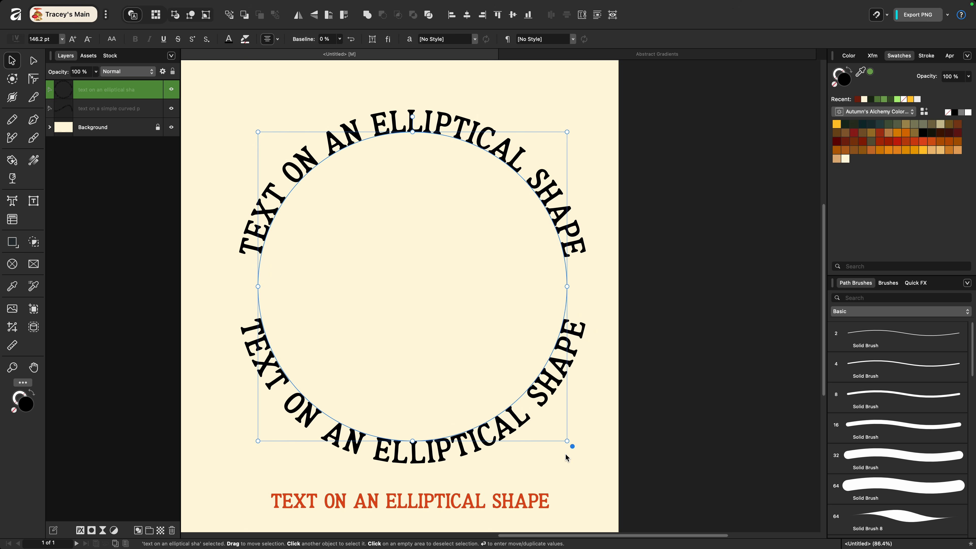
pyautogui.click(565, 454)
# Convert the circular text's ellipse to a donut and enlarge its hole radius to 69 %.
pyautogui.press('a')
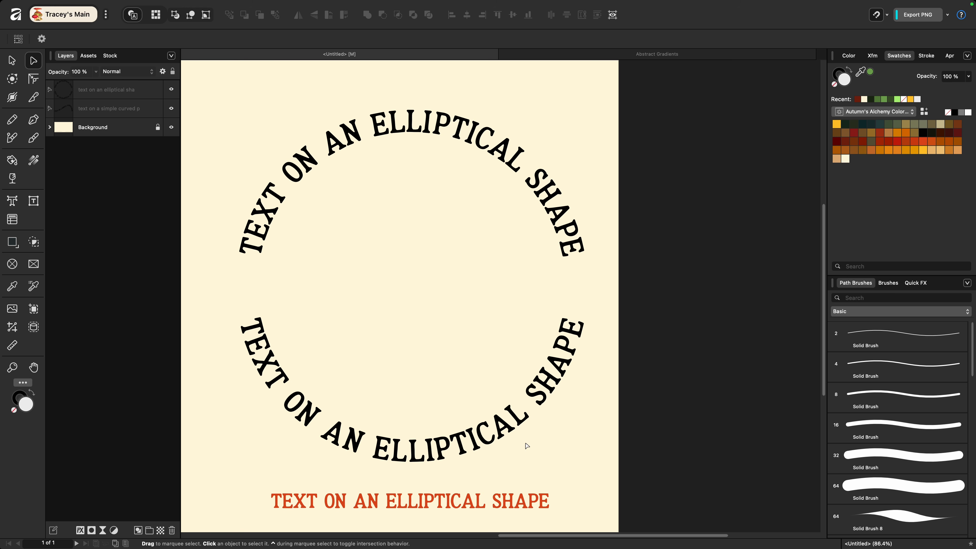
pyautogui.press('v')
pyautogui.click(490, 435)
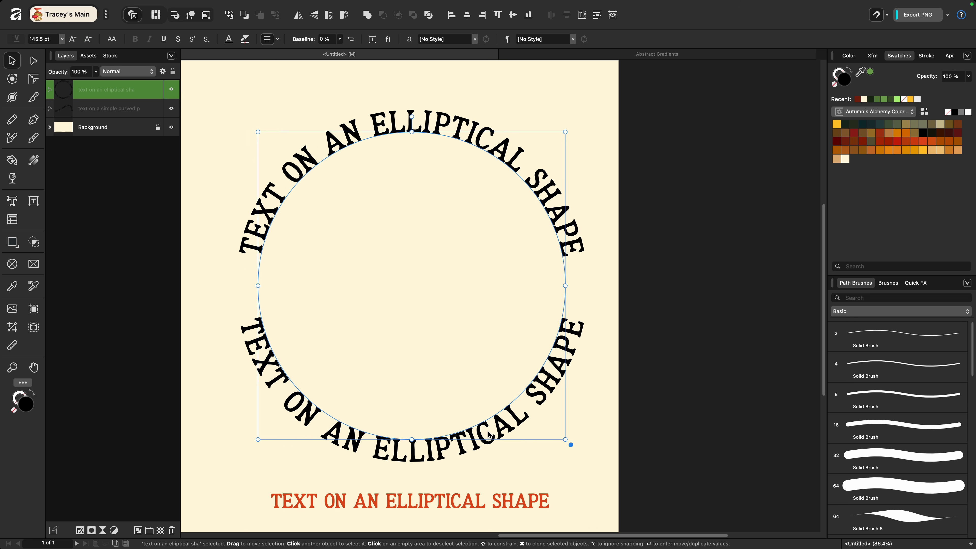
pyautogui.press('a')
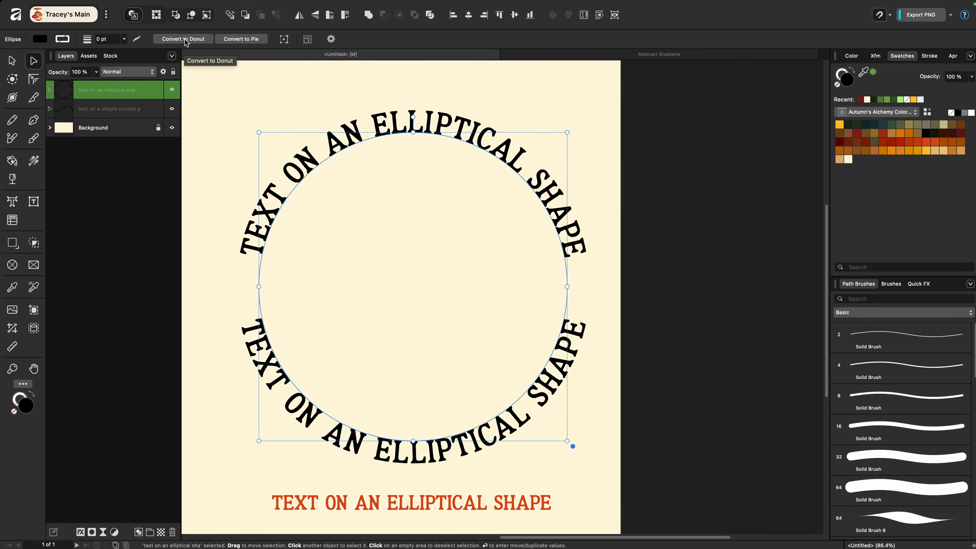
pyautogui.click(279, 62)
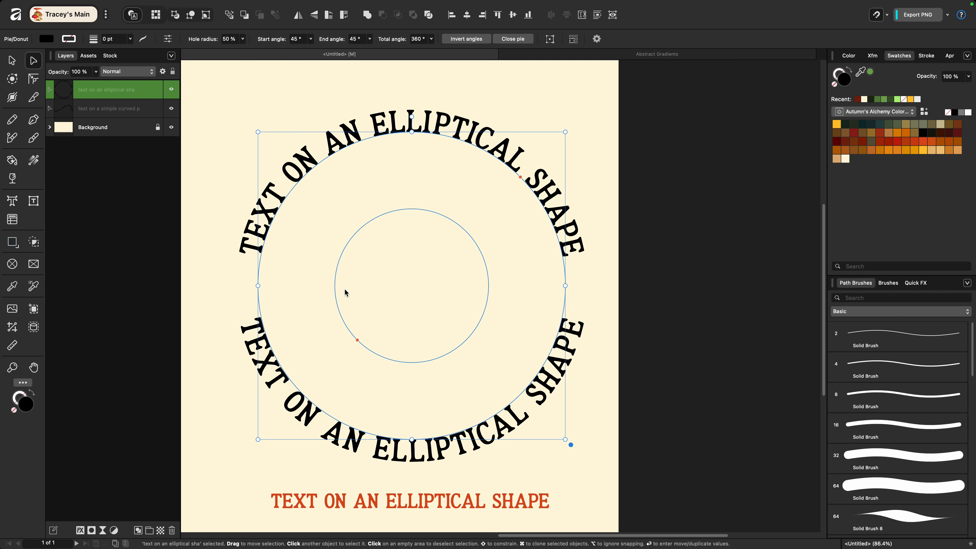
pyautogui.moveTo(357, 340)
pyautogui.mouseDown()
pyautogui.moveTo(341, 354)
pyautogui.moveTo(370, 337)
pyautogui.moveTo(337, 359)
pyautogui.moveTo(355, 346)
pyautogui.mouseUp()
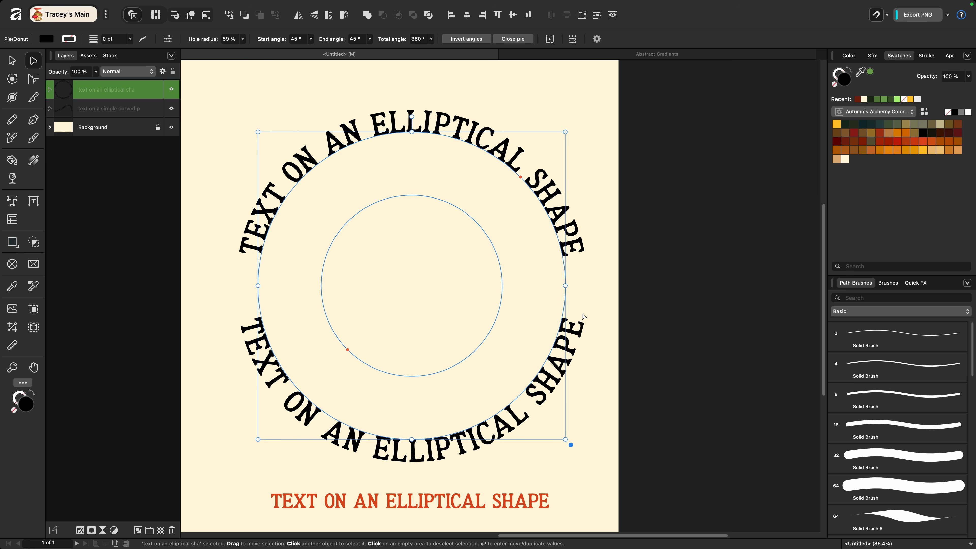
pyautogui.moveTo(348, 350); pyautogui.dragTo(335, 360)
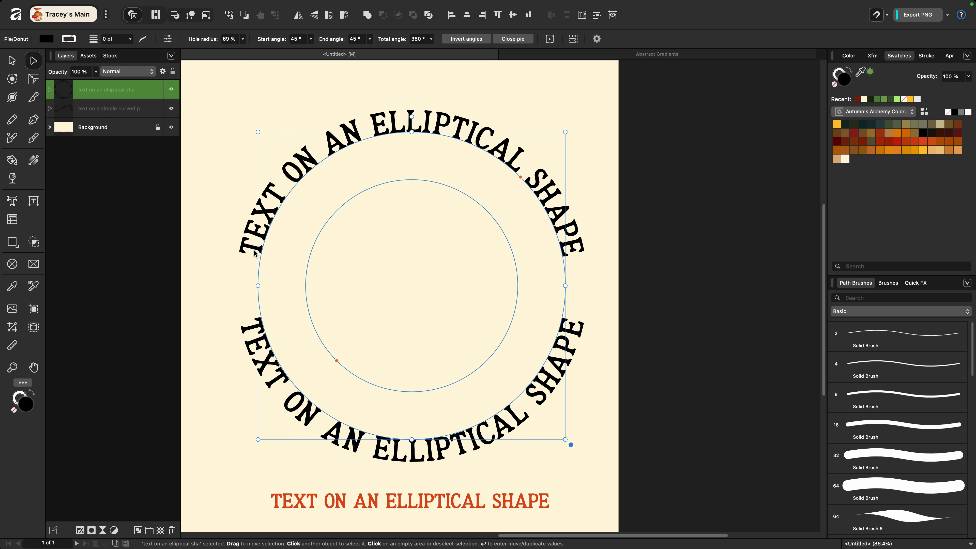
# Copy the outer circle's upper text line and paste it onto the donut's inner circle.
pyautogui.press('t')
pyautogui.keyDown('shift'); pyautogui.click(577, 257); pyautogui.keyUp('shift')
pyautogui.press('super+c')
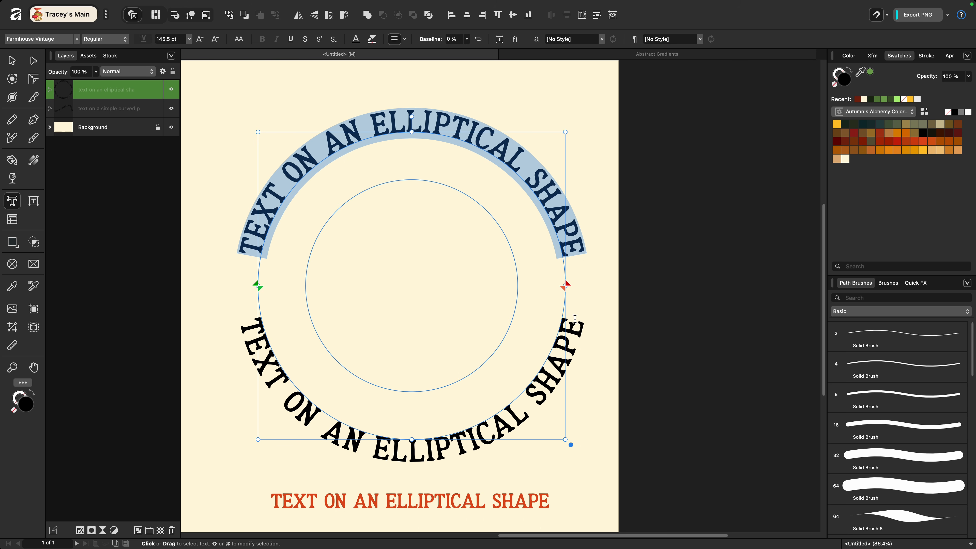
pyautogui.press('Escape')
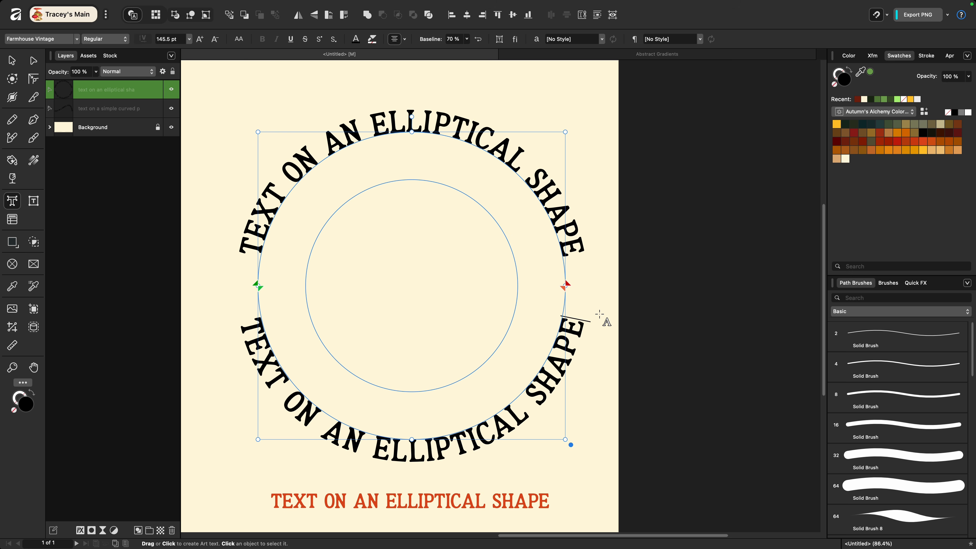
pyautogui.press('Escape')
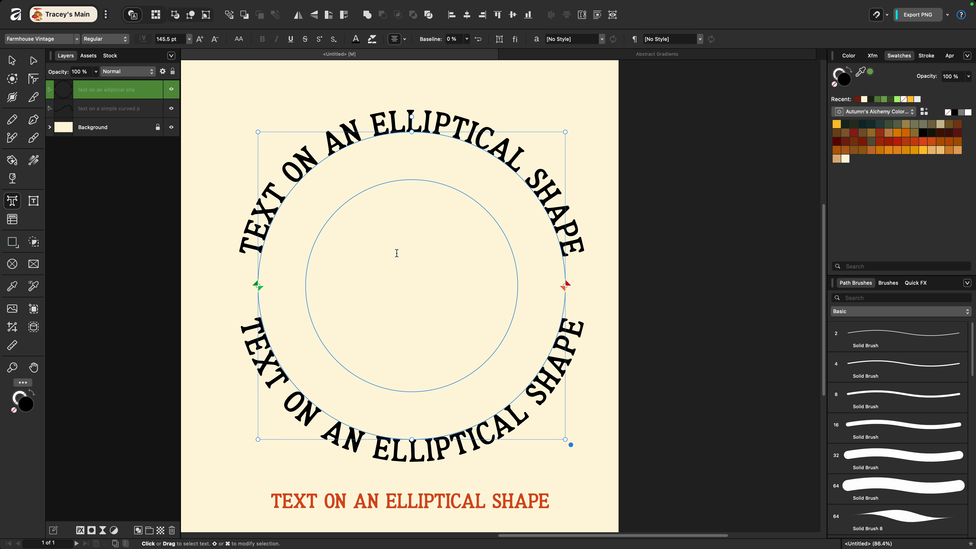
pyautogui.press('super+v')
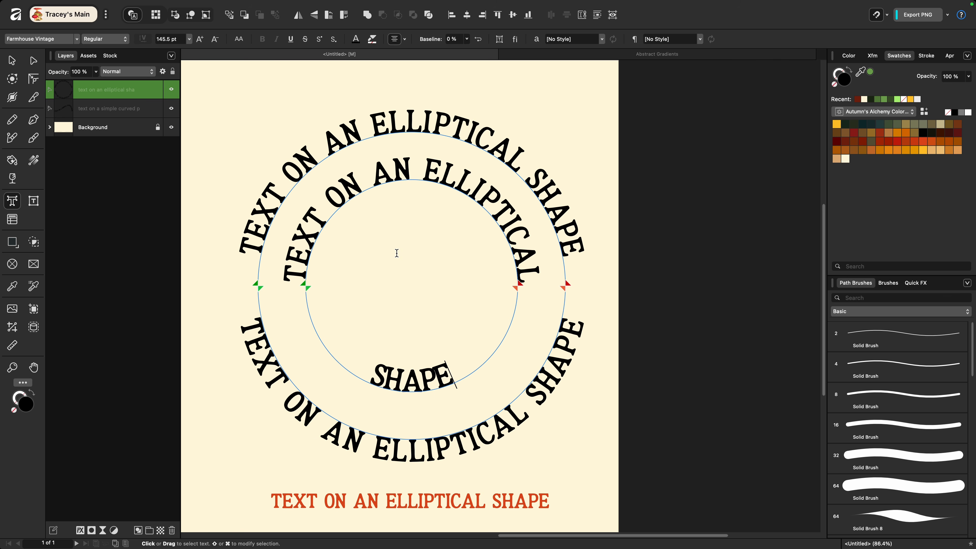
# Copy the inner circle's text and set its font size to 96 pt.
pyautogui.click(291, 274)
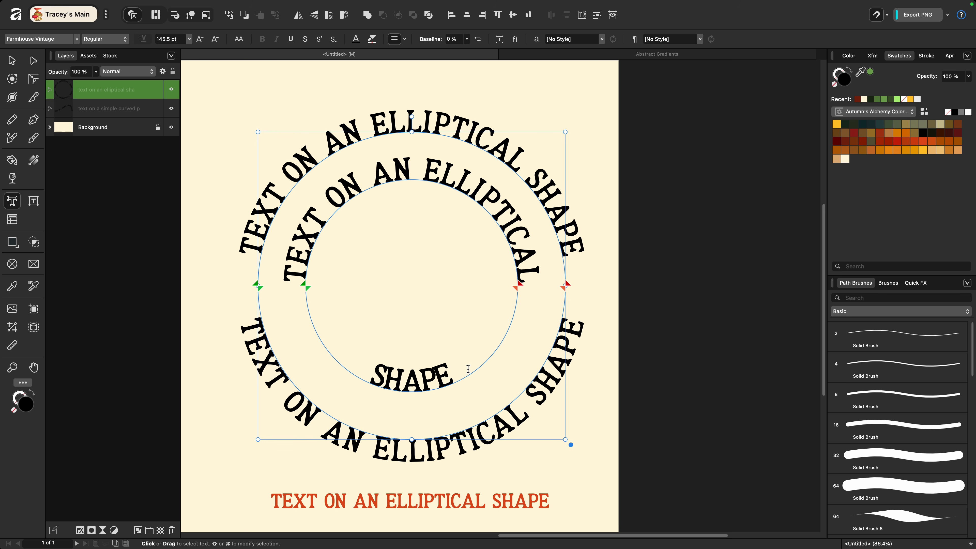
pyautogui.keyDown('shift'); pyautogui.click(461, 372); pyautogui.keyUp('shift')
pyautogui.press('super+c')
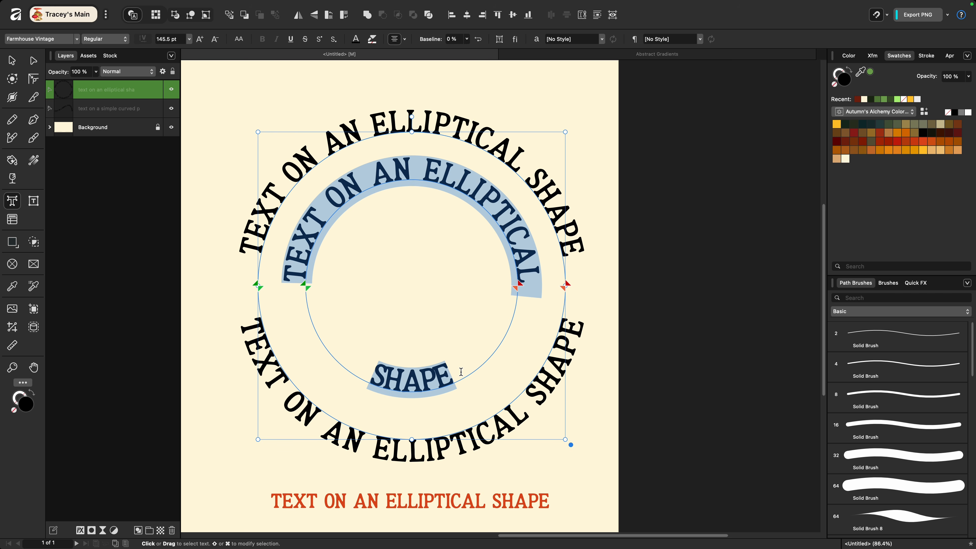
pyautogui.click(189, 39)
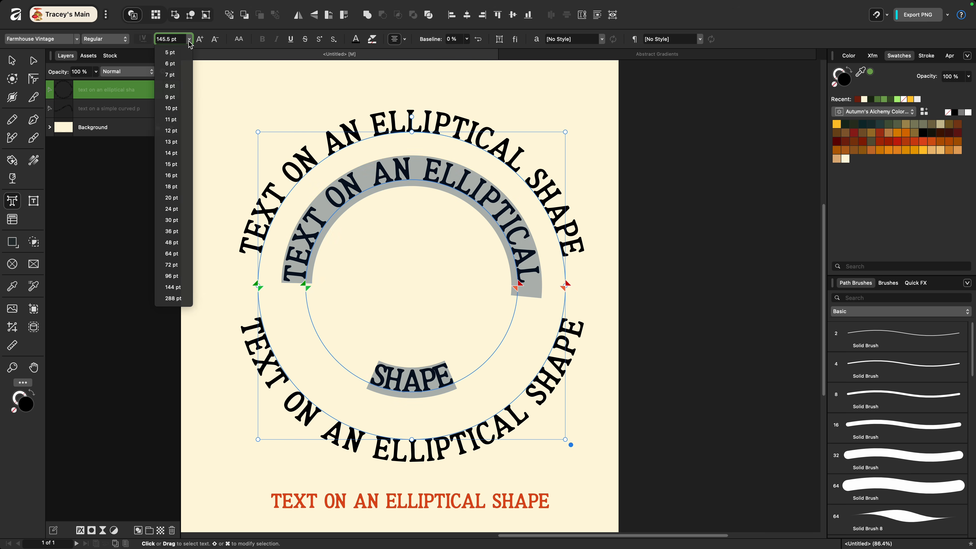
pyautogui.click(179, 276)
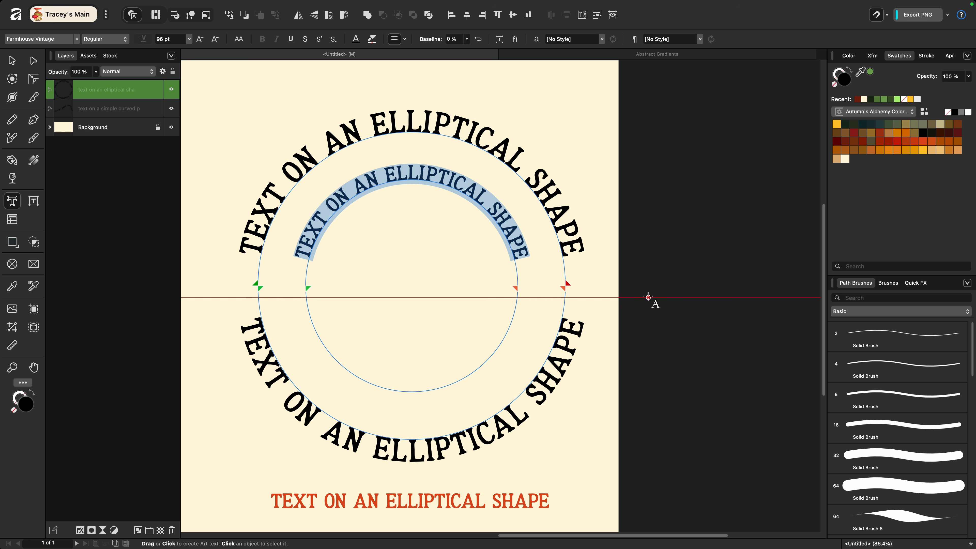
# Add a new line after the inner circle's upper text and paste the copied text along its lower half.
pyautogui.click(517, 265)
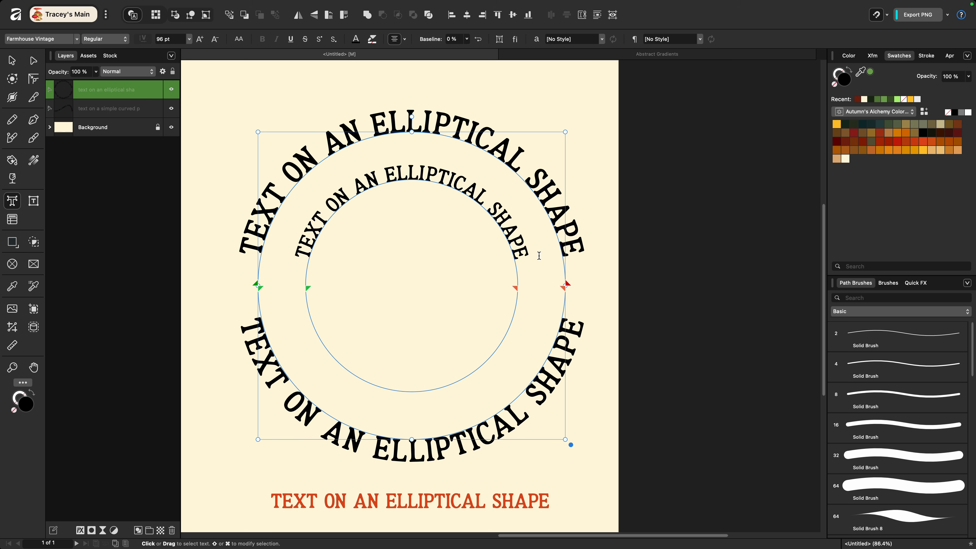
pyautogui.press('Return')
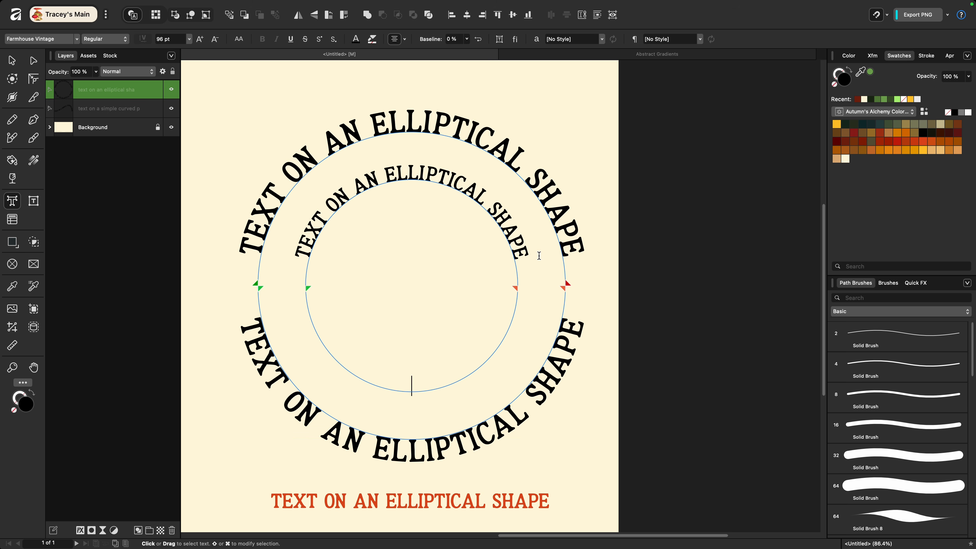
pyautogui.press('super+v')
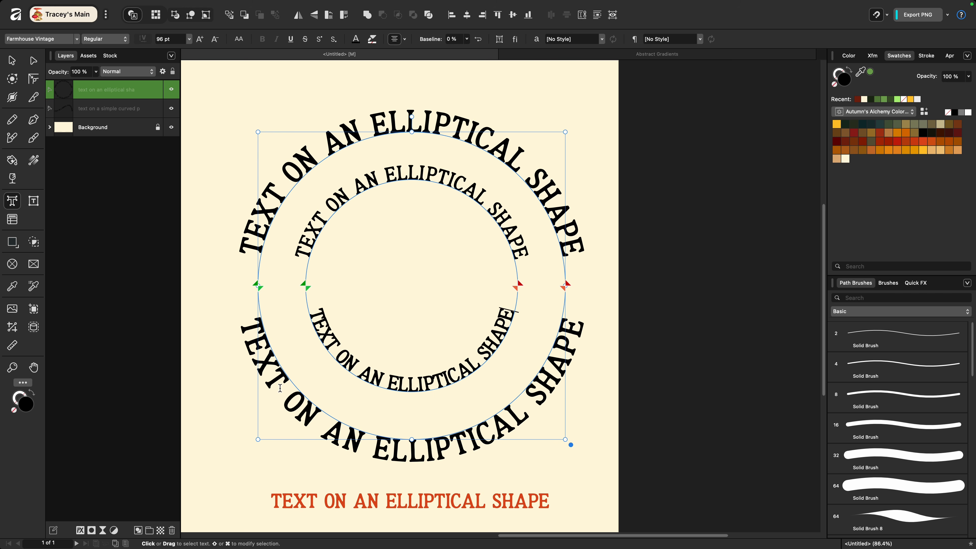
# Set the baseline of the inner circle's lower text line to 45 % and deselect the text.
pyautogui.click(309, 313)
pyautogui.press('super+a')
pyautogui.moveTo(430, 40); pyautogui.dragTo(451, 42)
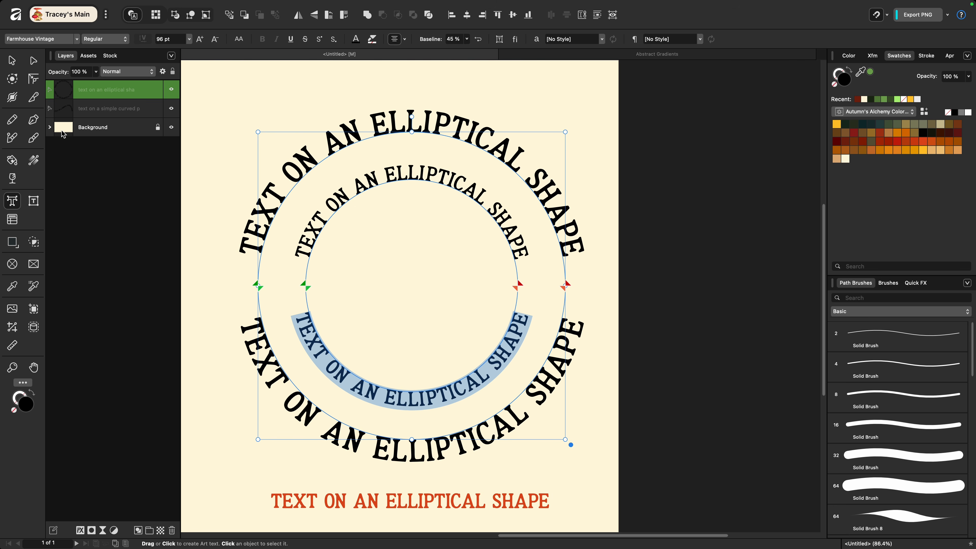
pyautogui.click(70, 138)
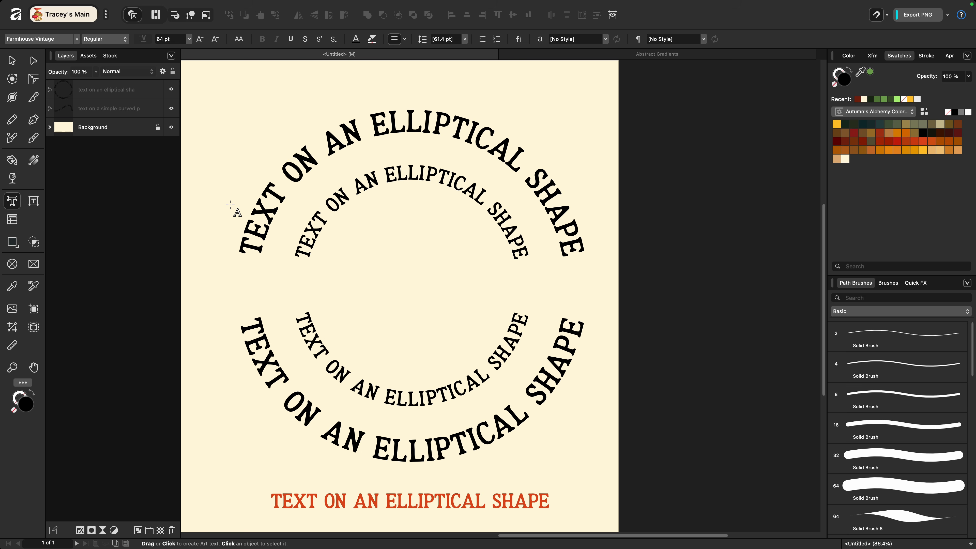
# Enlarge the donut's hole radius to bring the inner text lines close to the outer ones.
pyautogui.press('v')
pyautogui.click(267, 211)
pyautogui.press('a')
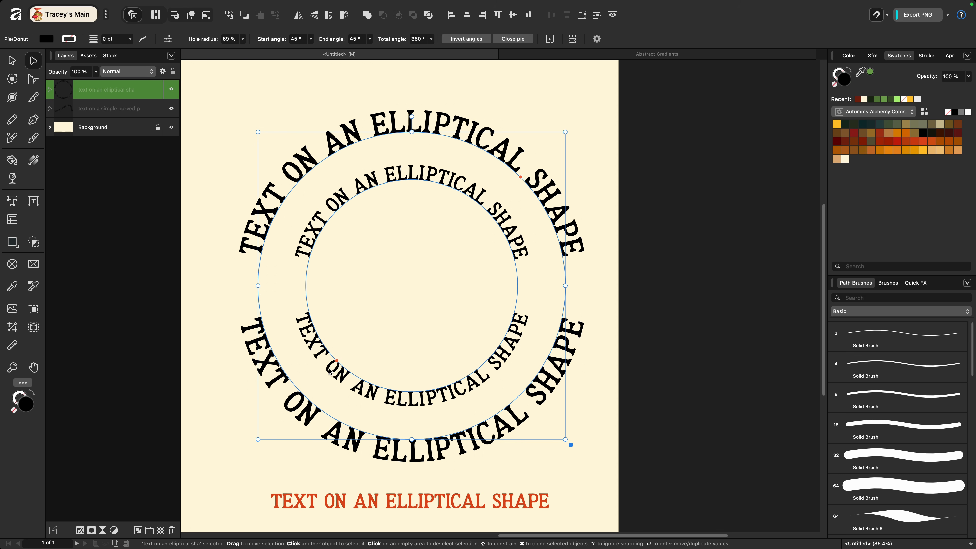
pyautogui.moveTo(337, 360); pyautogui.dragTo(351, 355)
pyautogui.moveTo(350, 355); pyautogui.dragTo(333, 371)
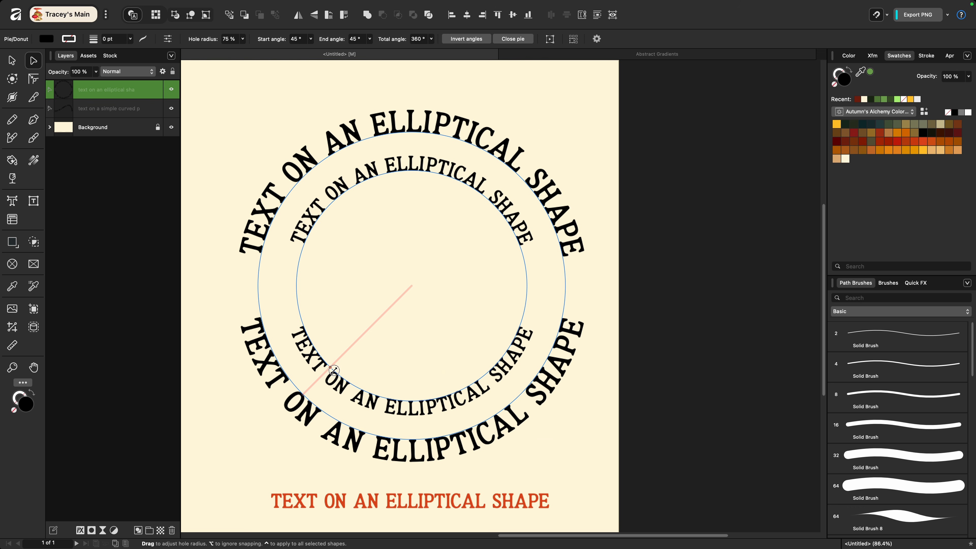
pyautogui.press('v')
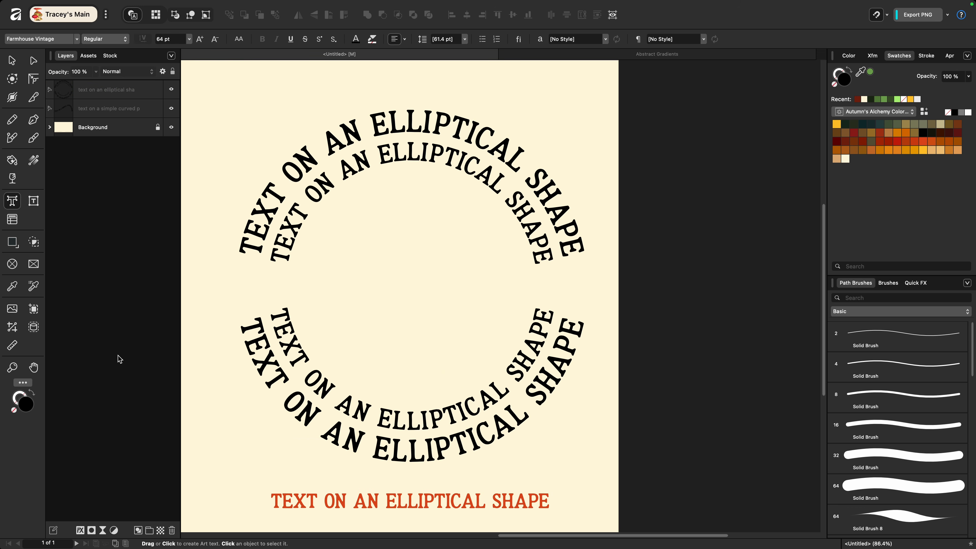